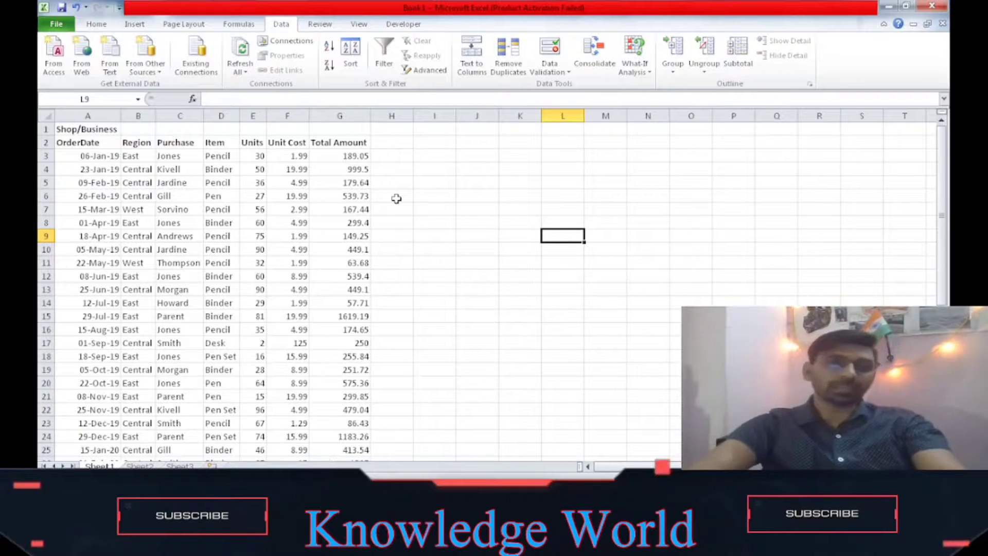
# - Examine the order table's column headings and its records down to the last row on Sheet1
pyautogui.click(441, 194)
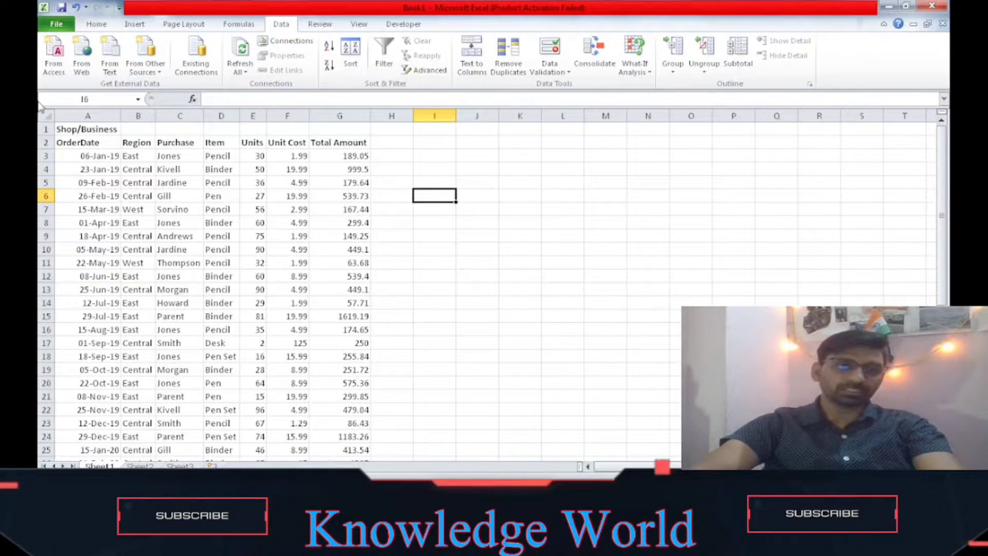
pyautogui.moveTo(59, 140); pyautogui.dragTo(199, 378)
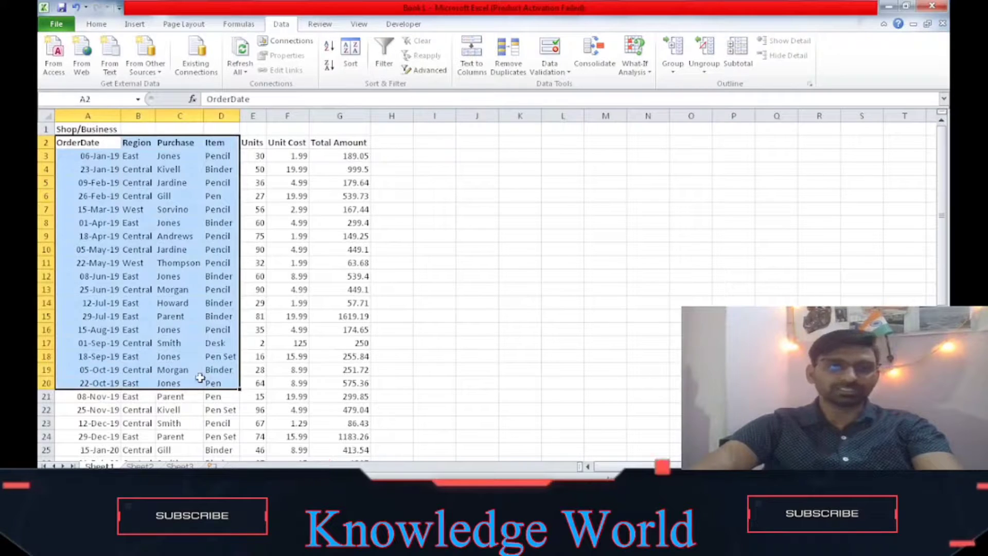
pyautogui.moveTo(153, 151); pyautogui.dragTo(193, 154)
pyautogui.click(254, 146)
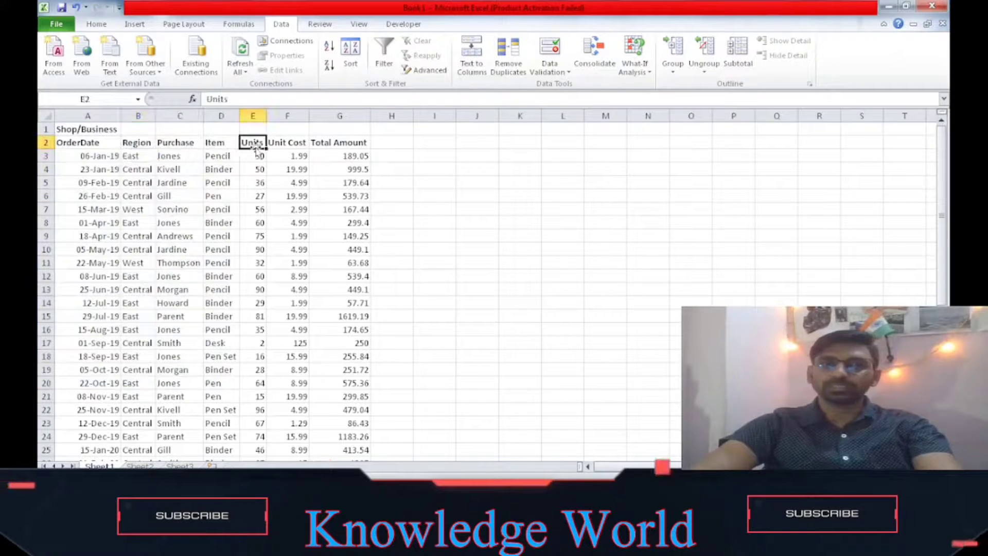
pyautogui.click(286, 143)
pyautogui.click(345, 144)
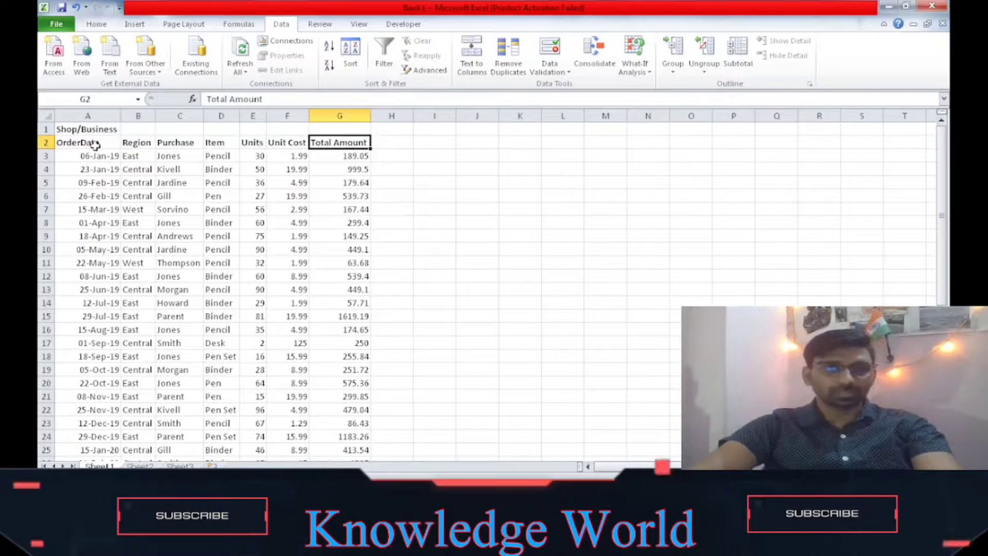
pyautogui.moveTo(83, 142); pyautogui.dragTo(367, 444)
pyautogui.click(441, 385)
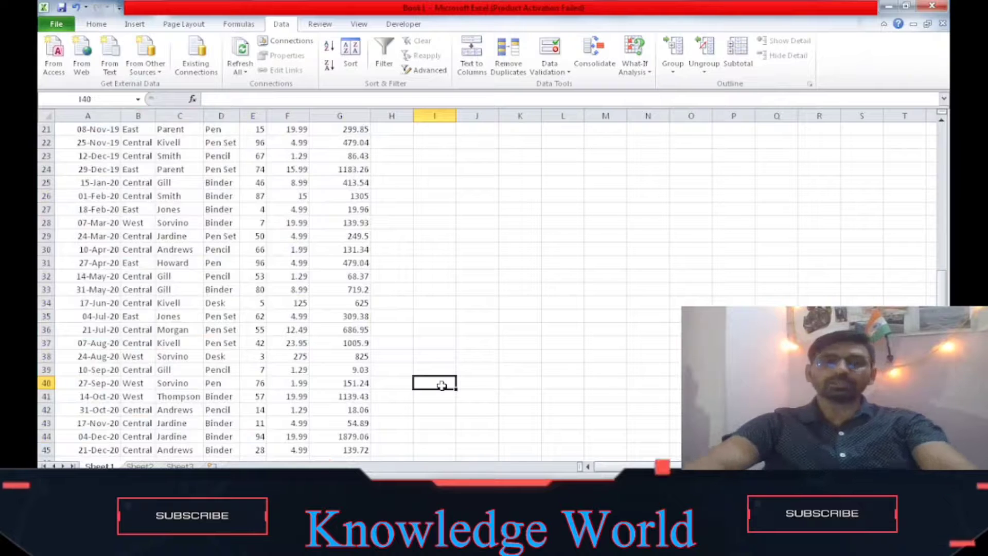
# - Return to the table's title in cell A1
pyautogui.press('Up')
pyautogui.press('Up')
pyautogui.press('Up')
pyautogui.press('Up')
pyautogui.press('Up')
pyautogui.press('Up')
pyautogui.press('Up')
pyautogui.press('Up')
pyautogui.press('Up')
pyautogui.press('Up')
pyautogui.press('Up')
pyautogui.press('Up')
pyautogui.press('Up')
pyautogui.press('Up')
pyautogui.press('Up')
pyautogui.press('Up')
pyautogui.press('Up')
pyautogui.press('Up')
pyautogui.press('Up')
pyautogui.press('Up')
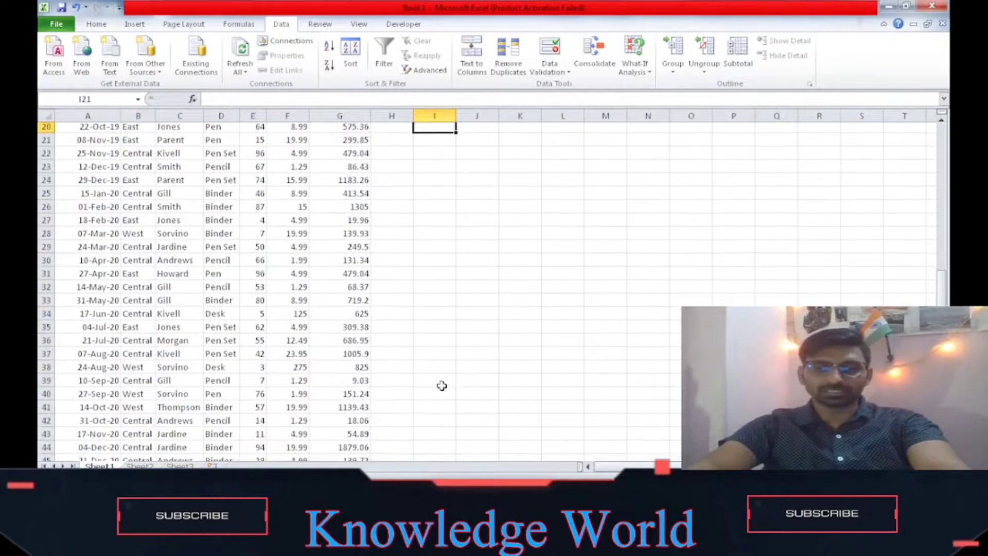
pyautogui.press('Left')
pyautogui.press('Left')
pyautogui.press('Left')
pyautogui.press('Left')
pyautogui.press('Left')
pyautogui.press('Left')
pyautogui.press('Left')
pyautogui.press('Left')
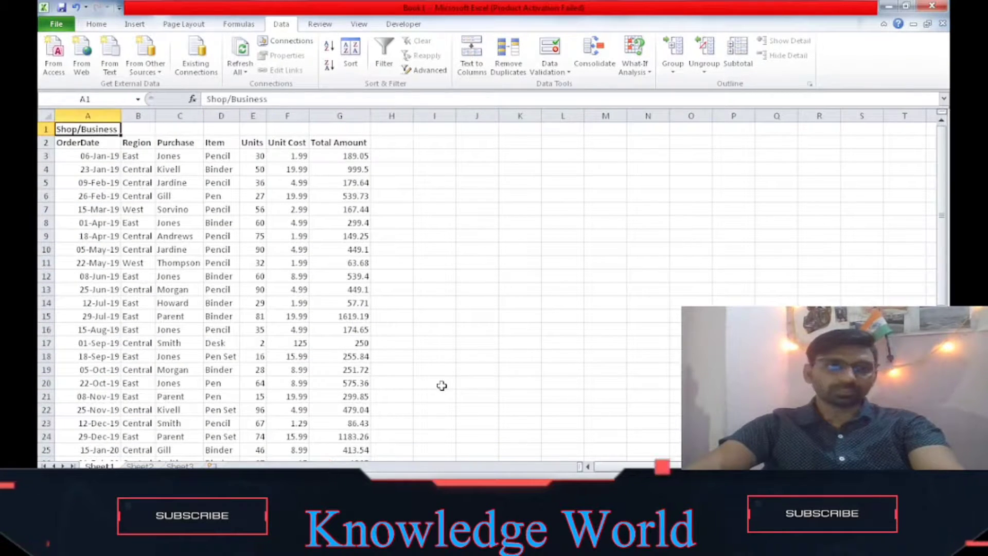
# - Select the order data with its headings in A2:G45 and start creating a PivotTable from it
pyautogui.click(73, 138)
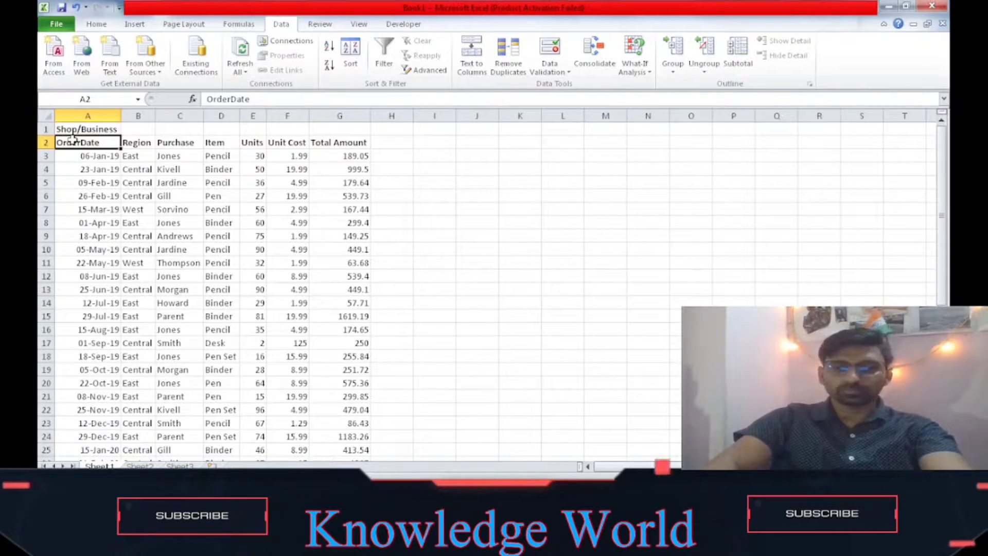
pyautogui.hotkey('ctrl', 'shift', 'Down')
pyautogui.hotkey('shift', 'Right')
pyautogui.hotkey('shift', 'Right')
pyautogui.hotkey('shift', 'Right')
pyautogui.hotkey('shift', 'Right')
pyautogui.hotkey('shift', 'Right')
pyautogui.hotkey('shift', 'Right')
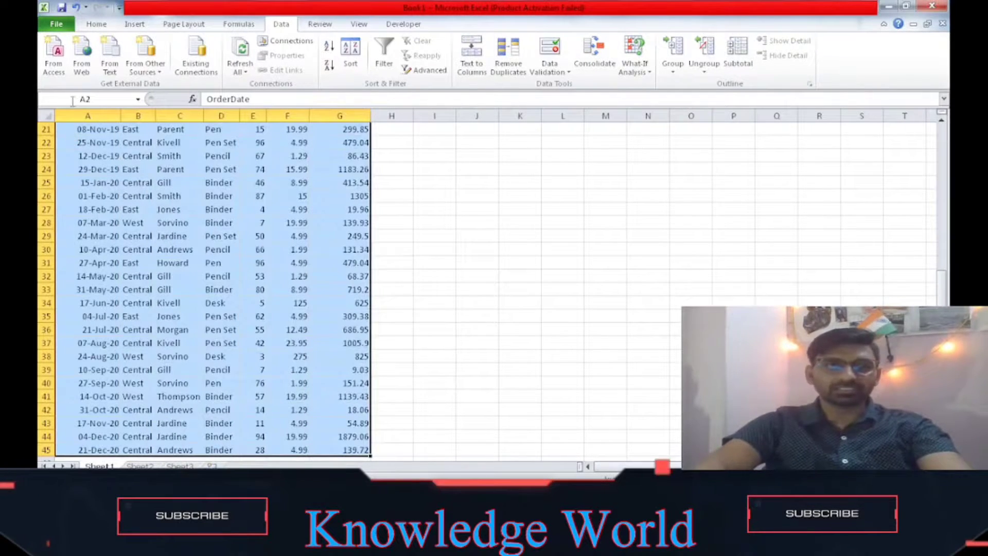
pyautogui.click(133, 24)
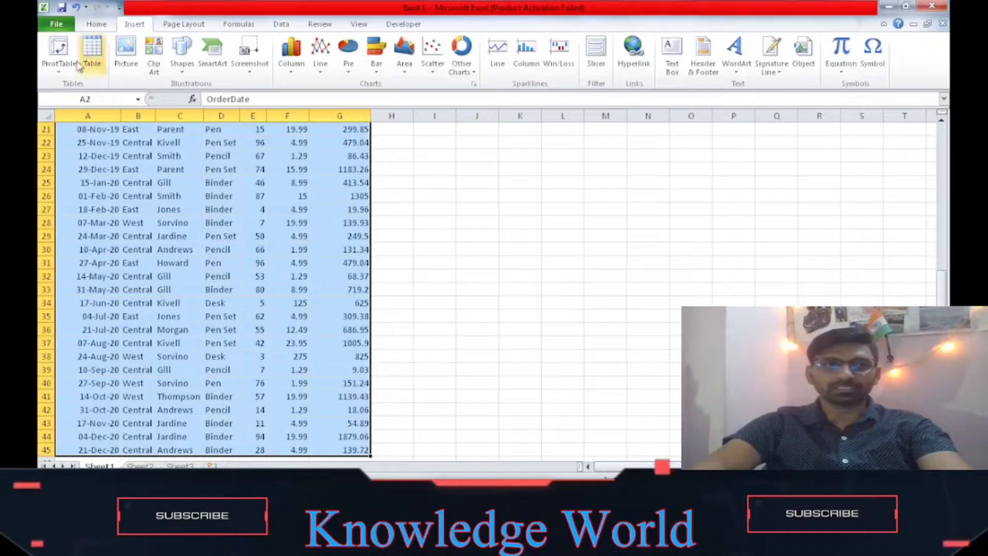
pyautogui.click(61, 57)
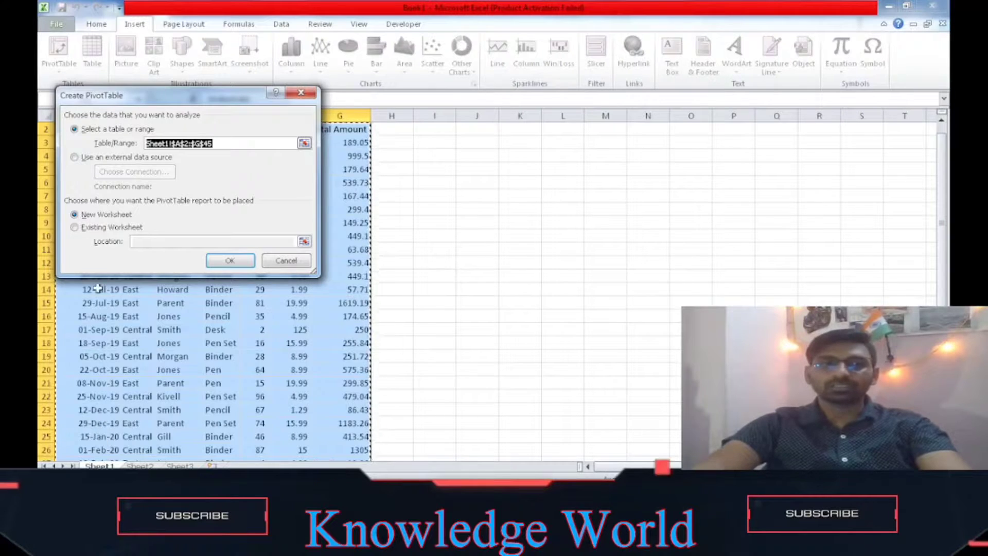
# - Try existing-worksheet locations for the PivotTable: Sheet2 cell A2, Sheet3 cells C13 and A2, and Sheet1 cell P6
pyautogui.click(89, 228)
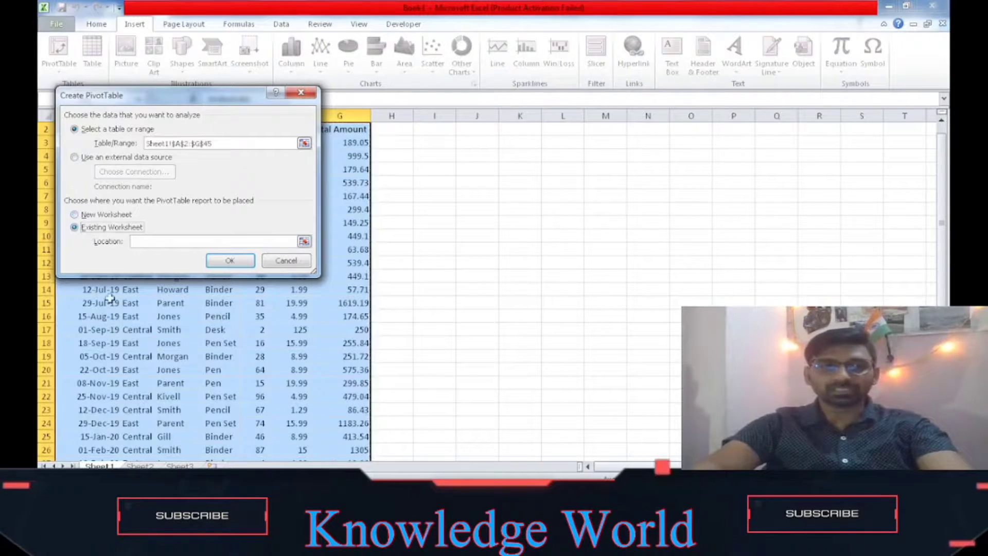
pyautogui.click(140, 465)
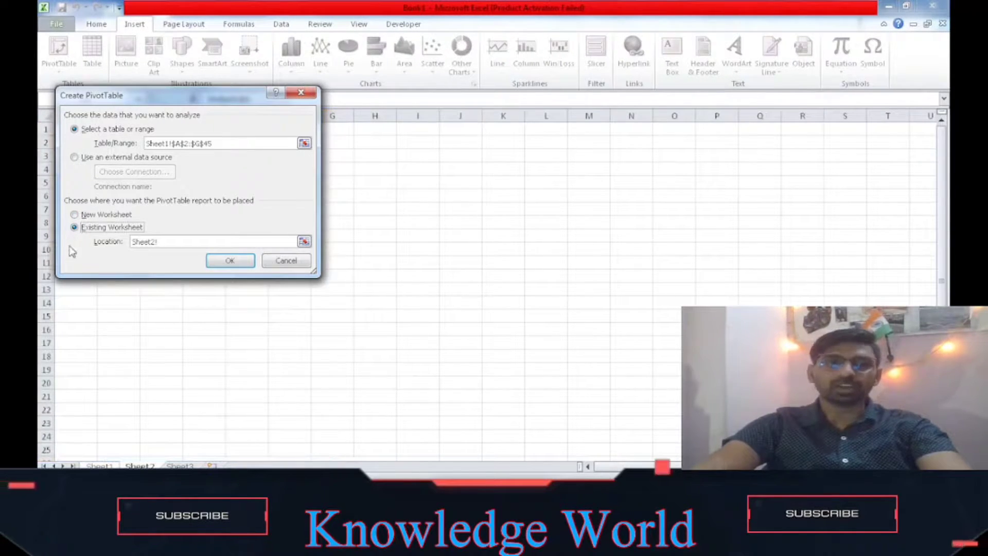
pyautogui.moveTo(180, 106); pyautogui.dragTo(491, 143)
pyautogui.click(86, 148)
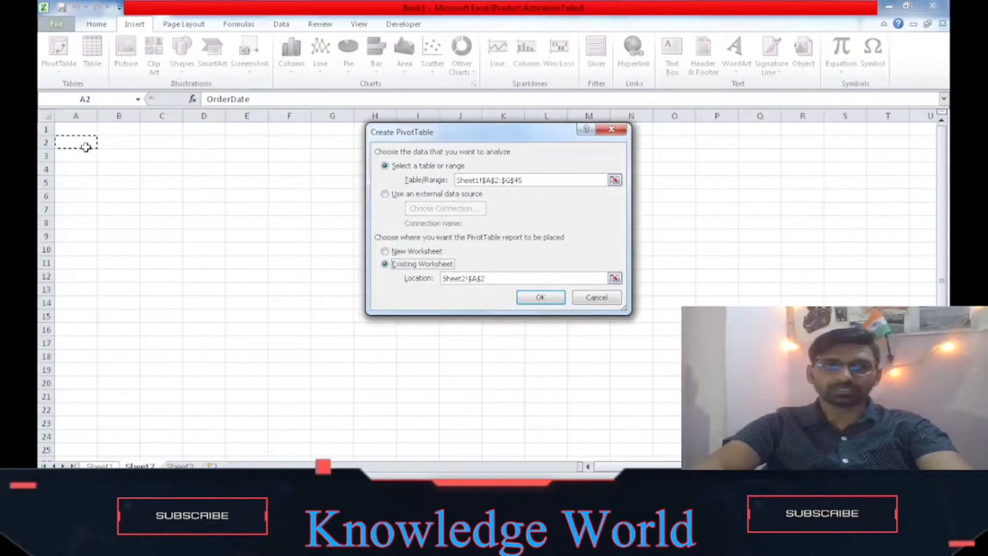
pyautogui.click(179, 465)
pyautogui.click(161, 290)
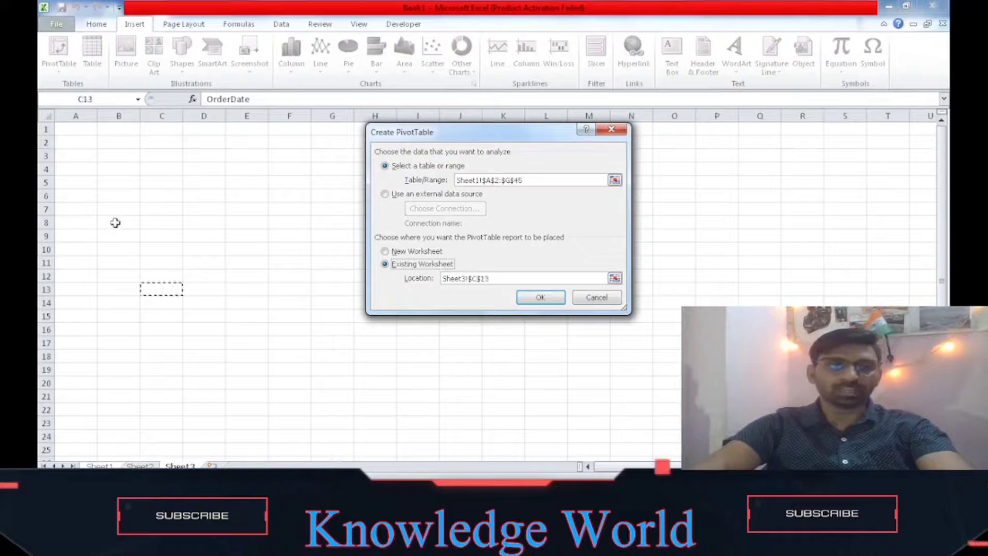
pyautogui.click(78, 143)
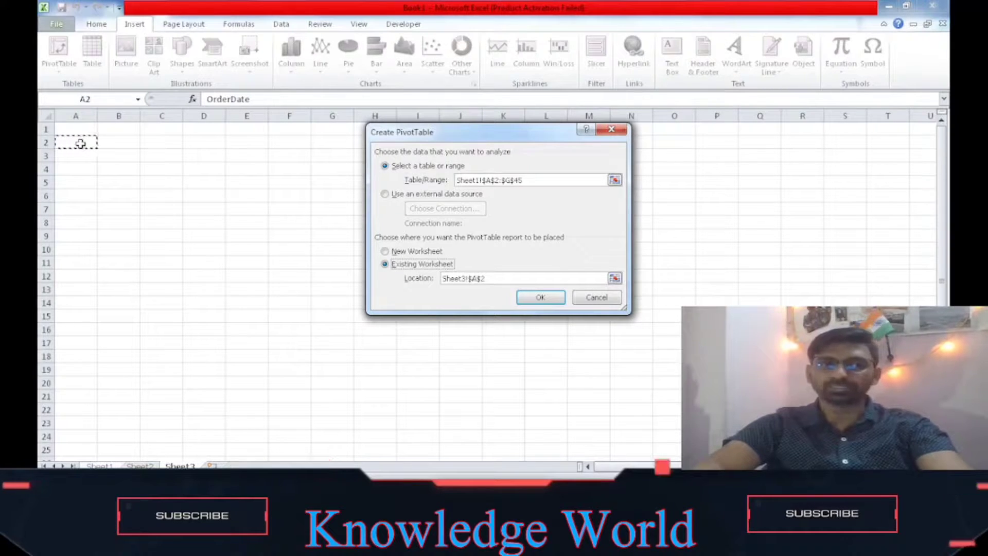
pyautogui.click(100, 466)
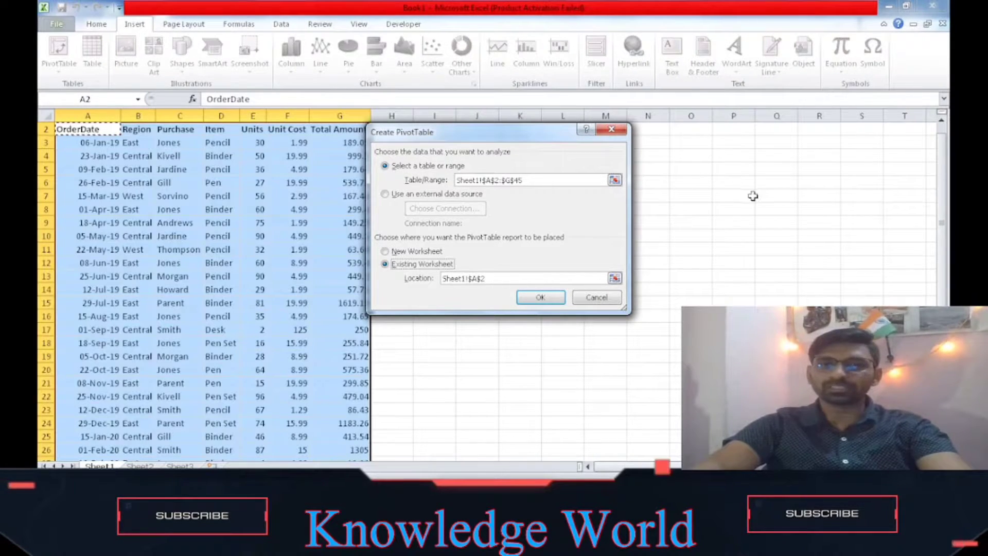
pyautogui.click(734, 182)
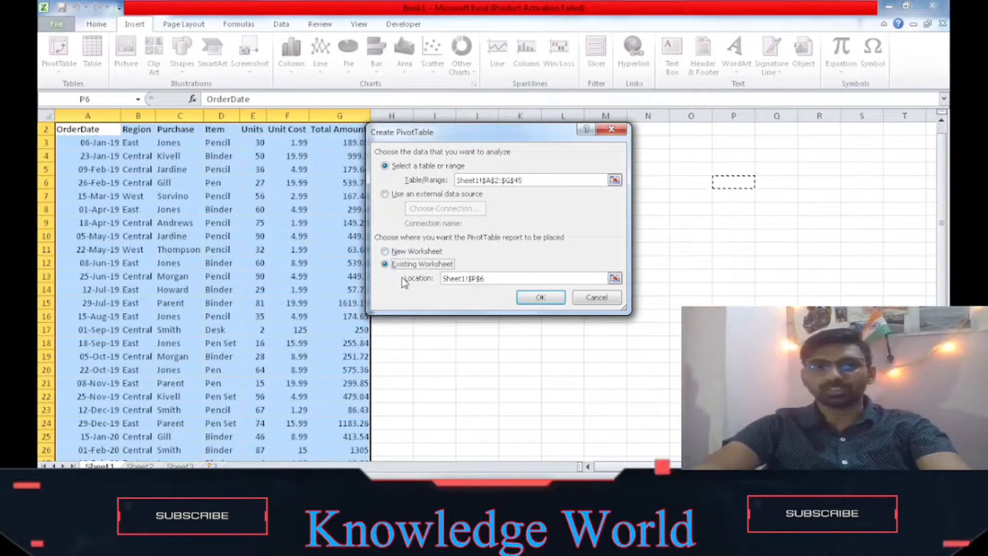
# - Create the PivotTable on a new worksheet
pyautogui.click(392, 253)
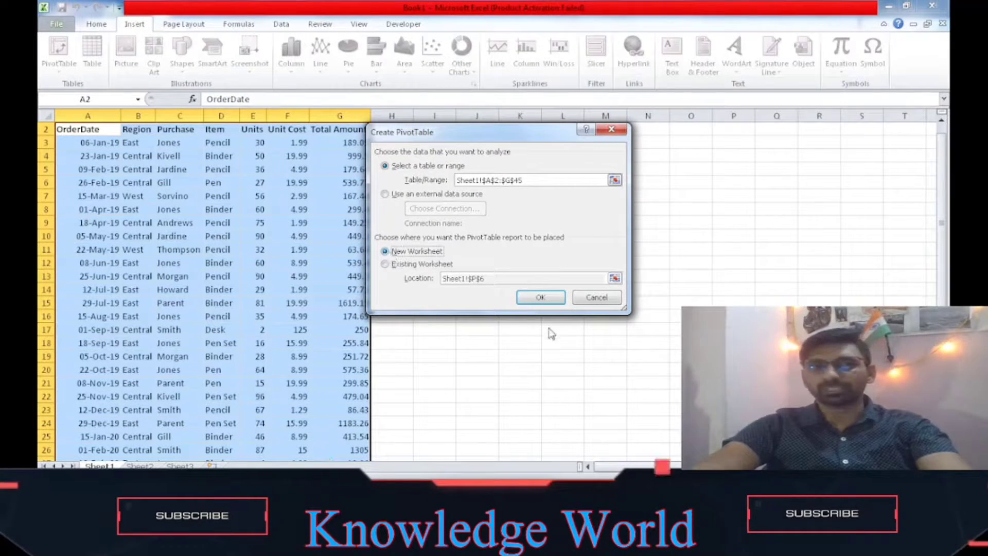
pyautogui.click(542, 302)
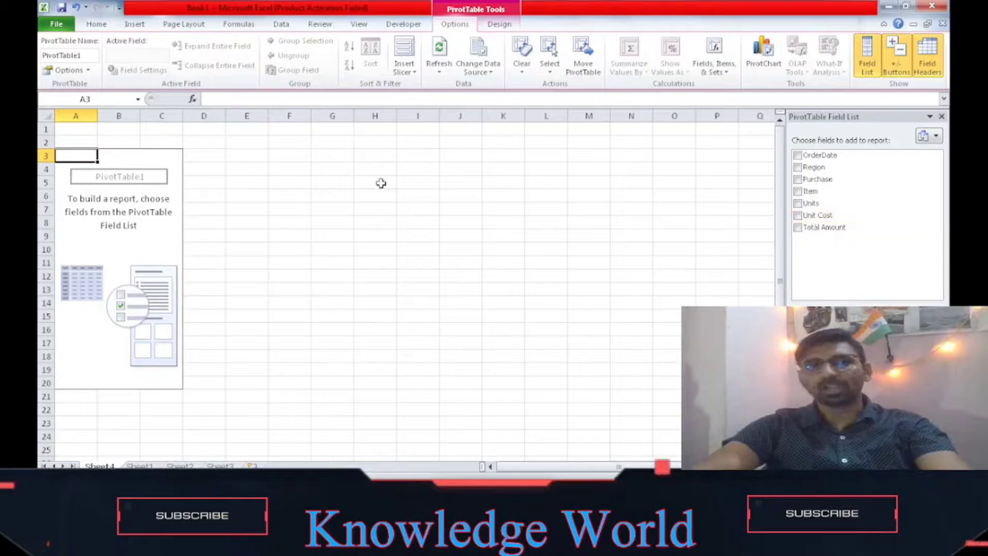
# - Lay out the PivotTable with Region as report filter, Purchase as row labels and the sum of Total Amount as values
pyautogui.hotkey('ctrl', 'pagedown')
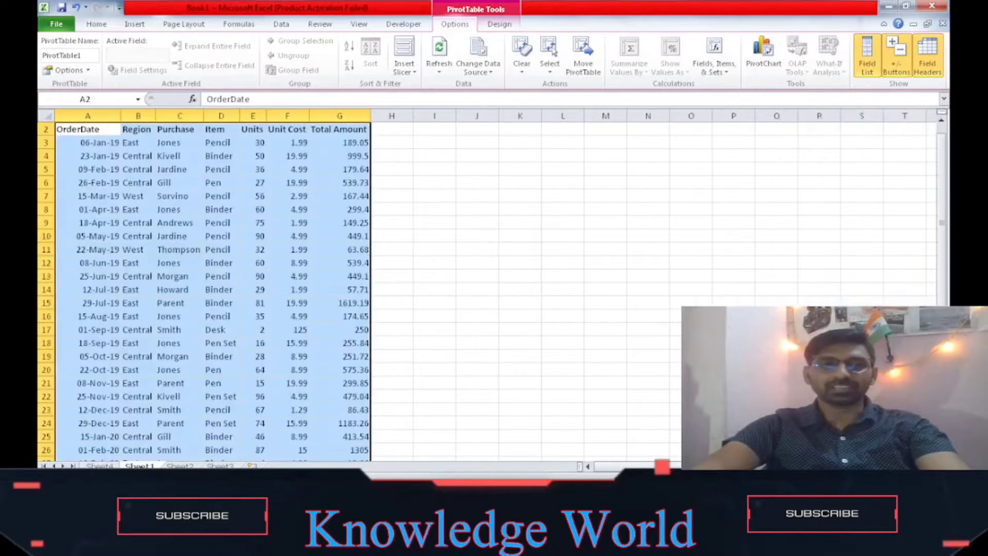
pyautogui.click(136, 133)
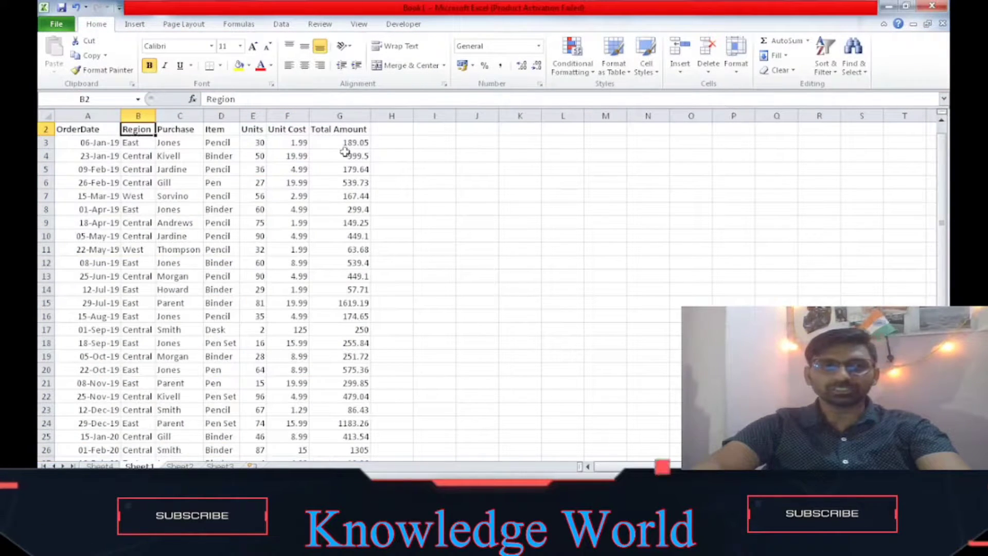
pyautogui.click(345, 133)
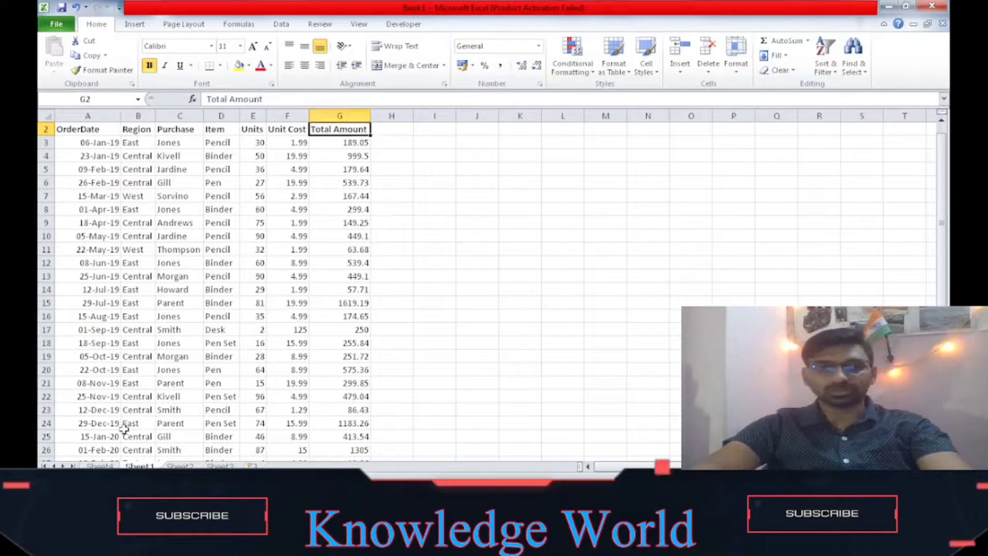
pyautogui.click(107, 460)
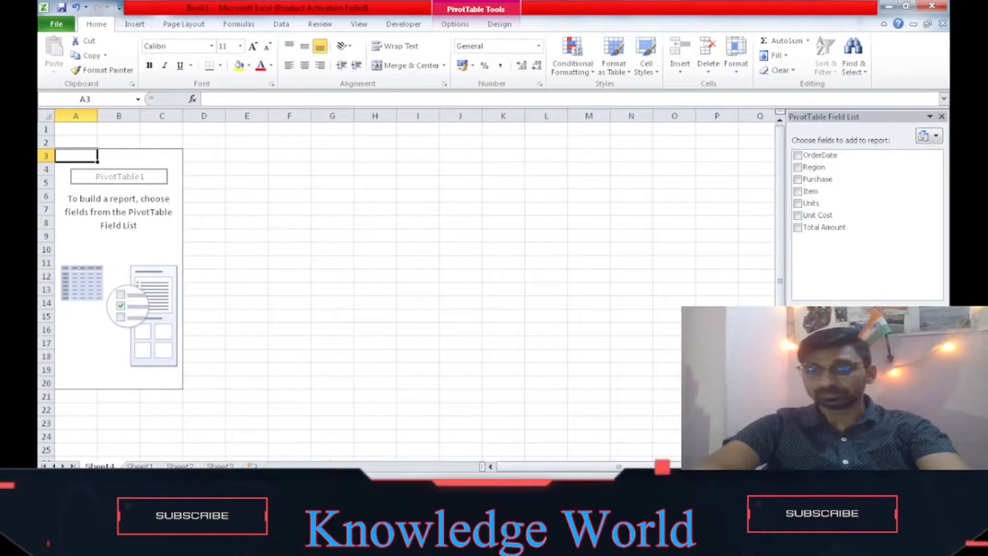
pyautogui.click(844, 168)
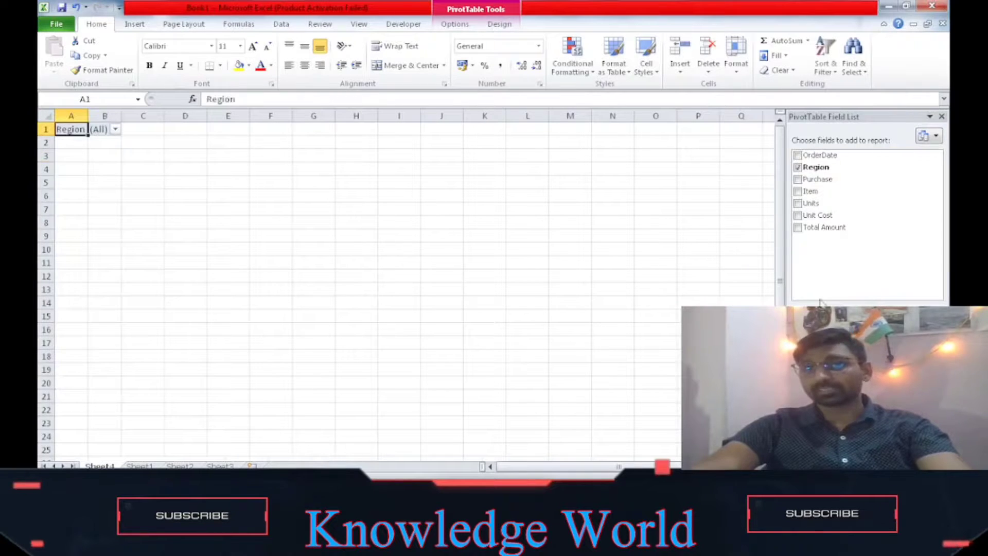
pyautogui.click(838, 179)
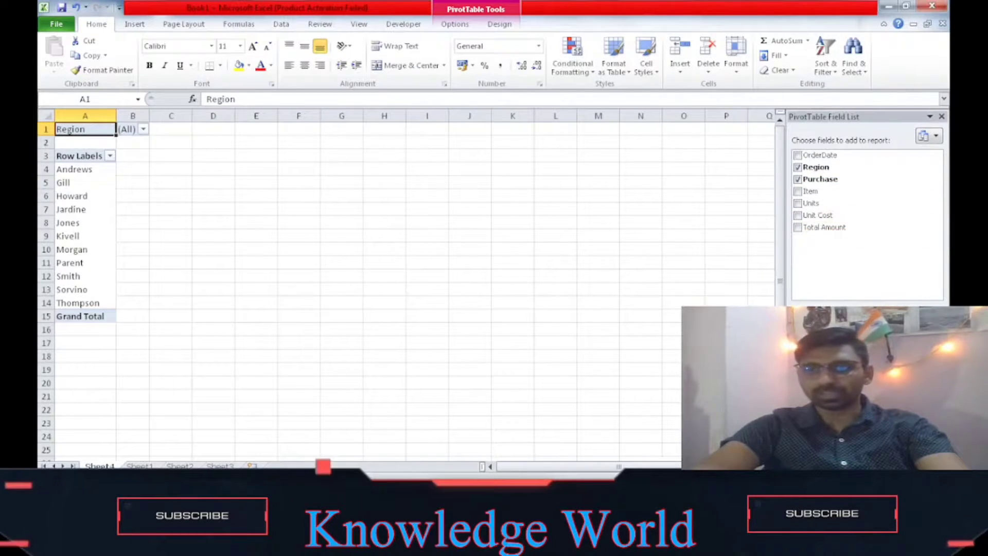
pyautogui.click(797, 227)
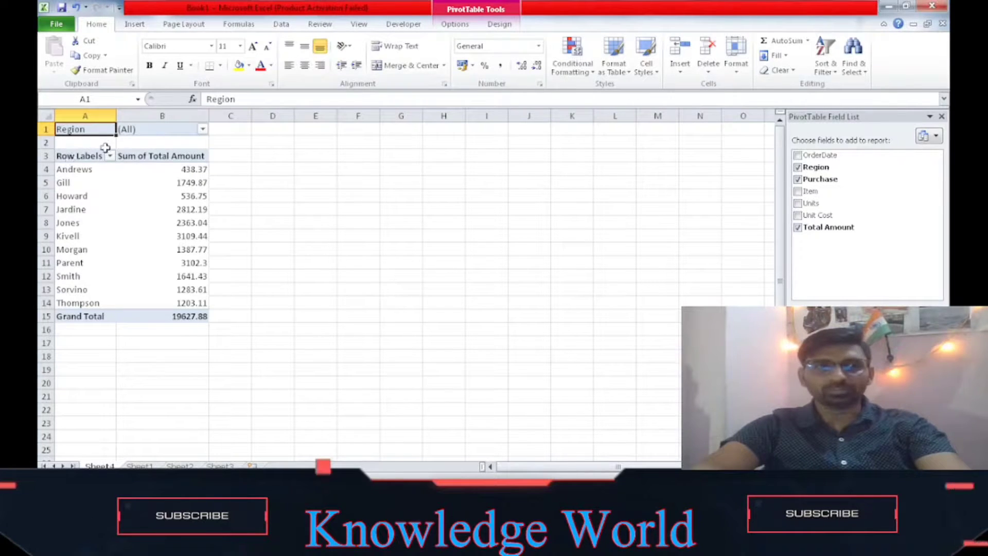
# - Filter the PivotTable's Region to East only, with multiple item selection enabled
pyautogui.click(212, 130)
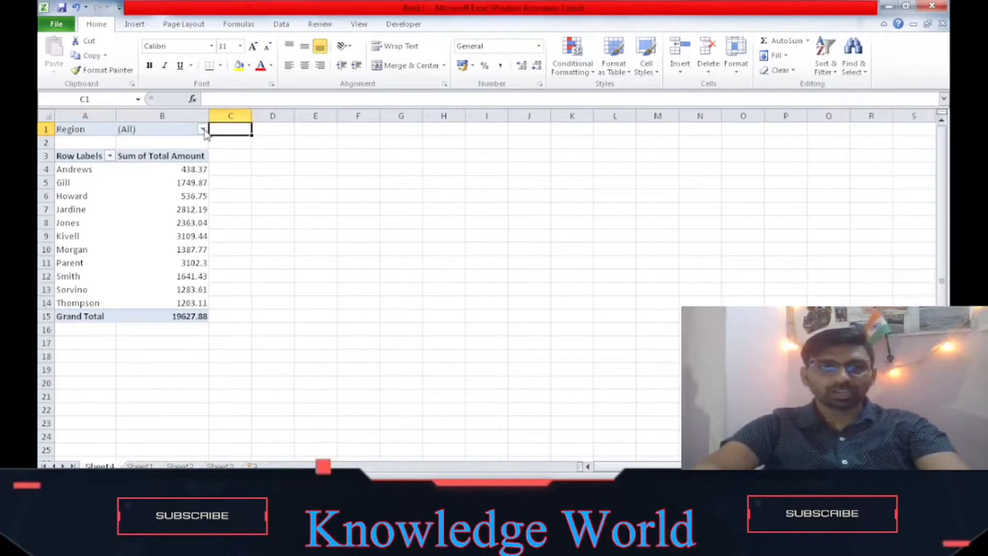
pyautogui.click(203, 129)
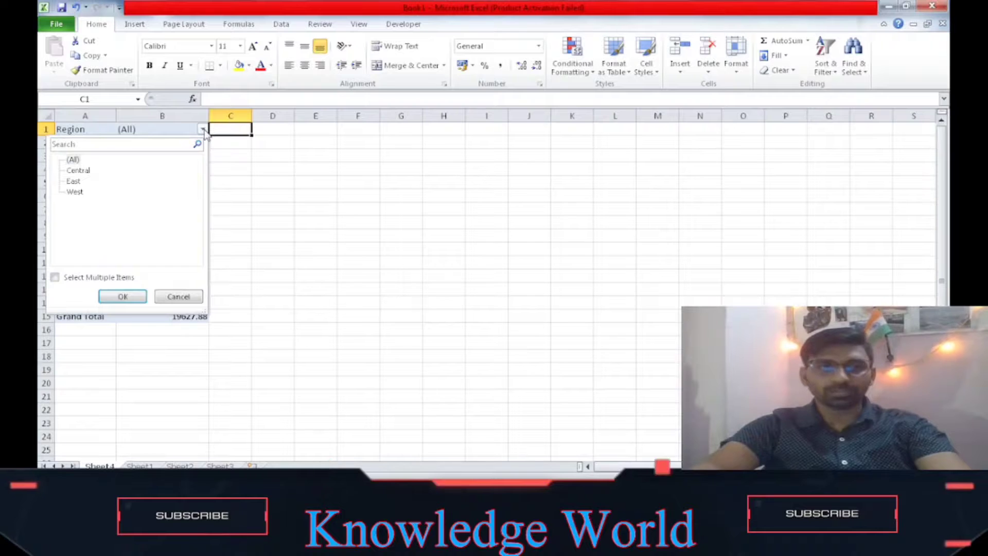
pyautogui.click(54, 277)
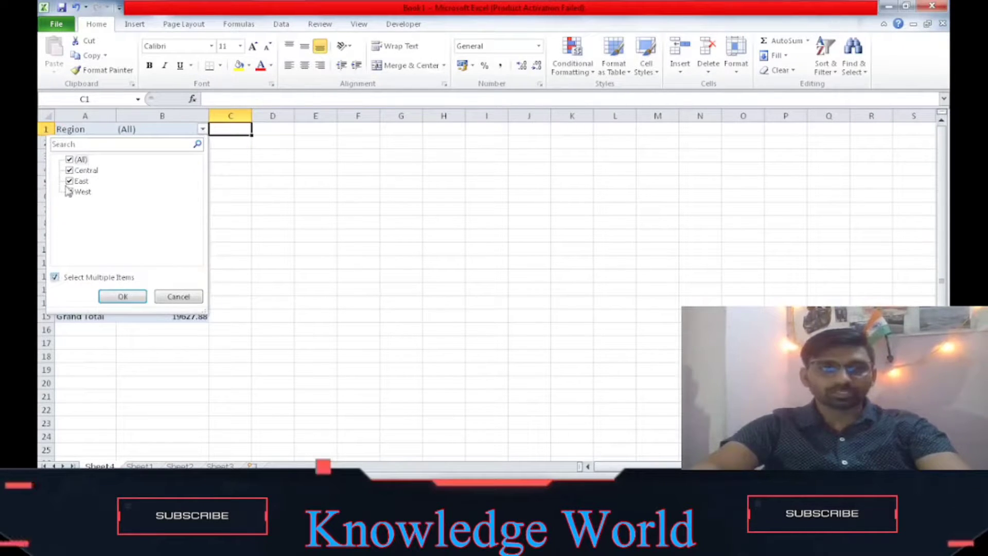
pyautogui.click(69, 159)
pyautogui.click(69, 181)
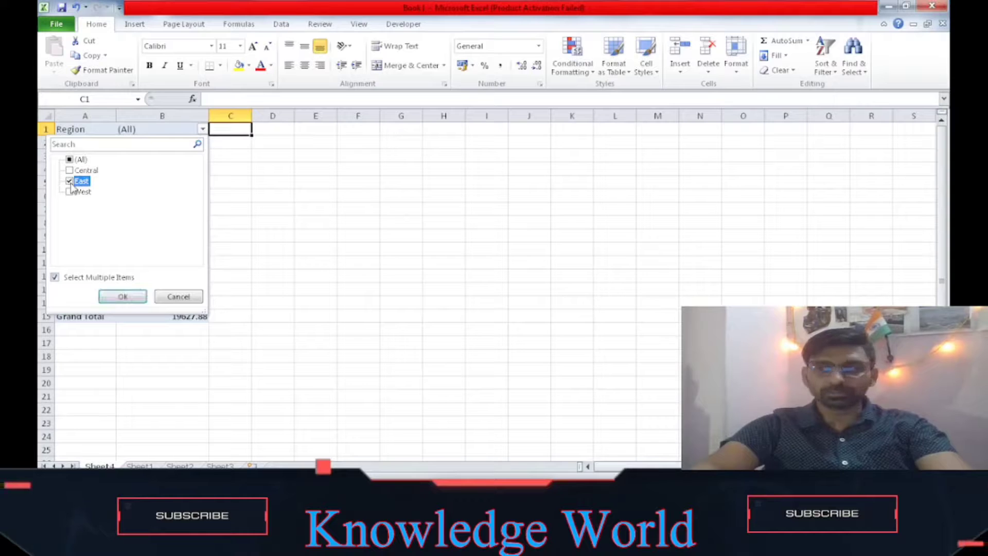
pyautogui.click(111, 297)
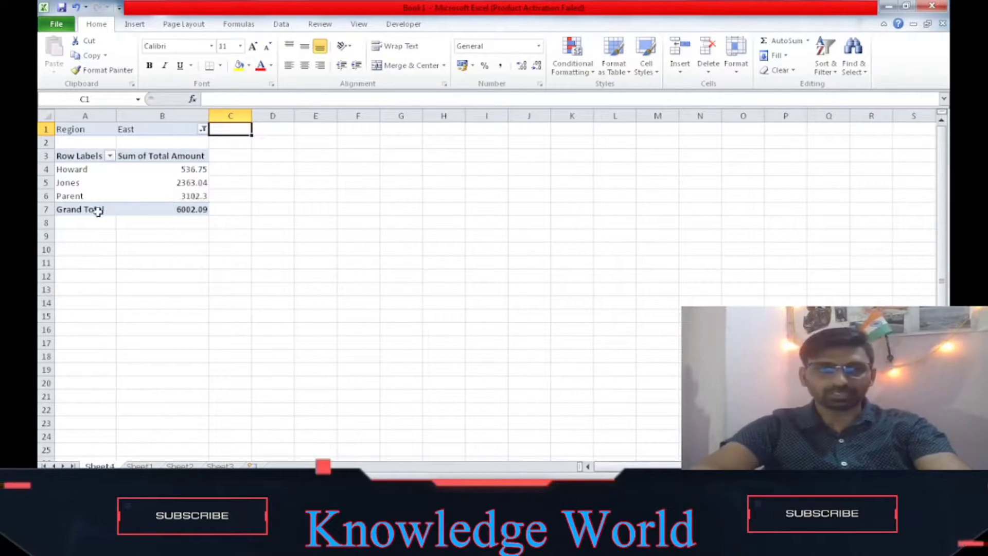
pyautogui.moveTo(170, 211)
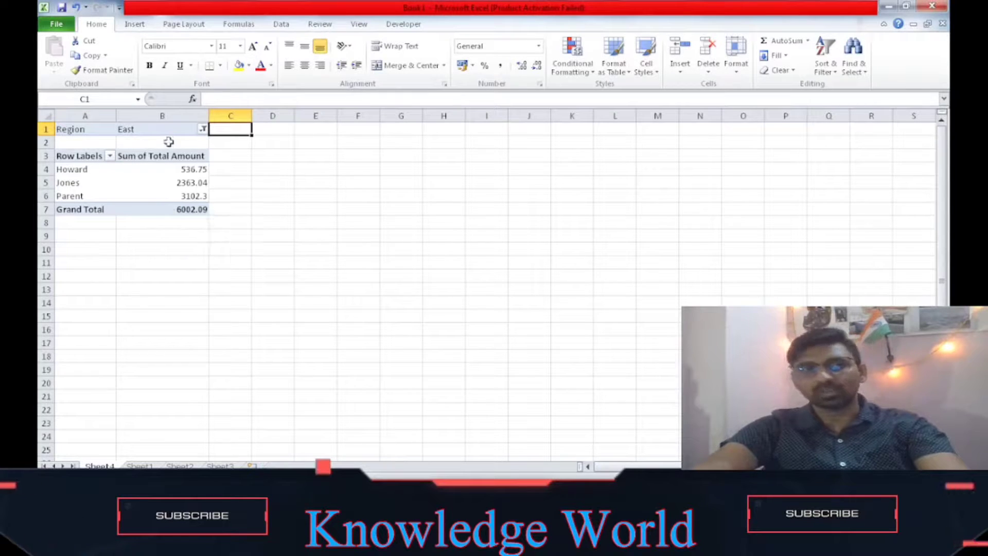
# - Change the PivotTable's Region report filter to West only, excluding East
pyautogui.click(201, 128)
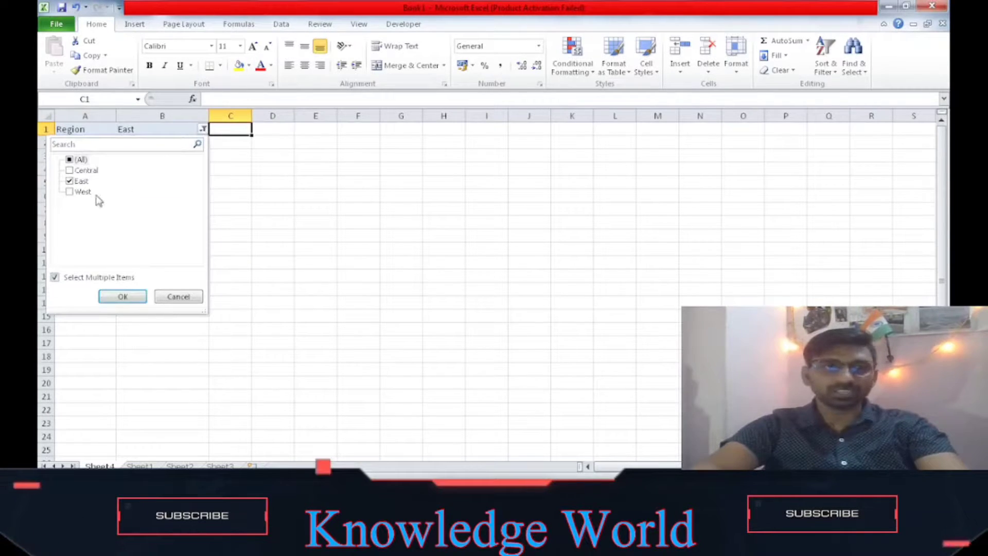
pyautogui.click(69, 180)
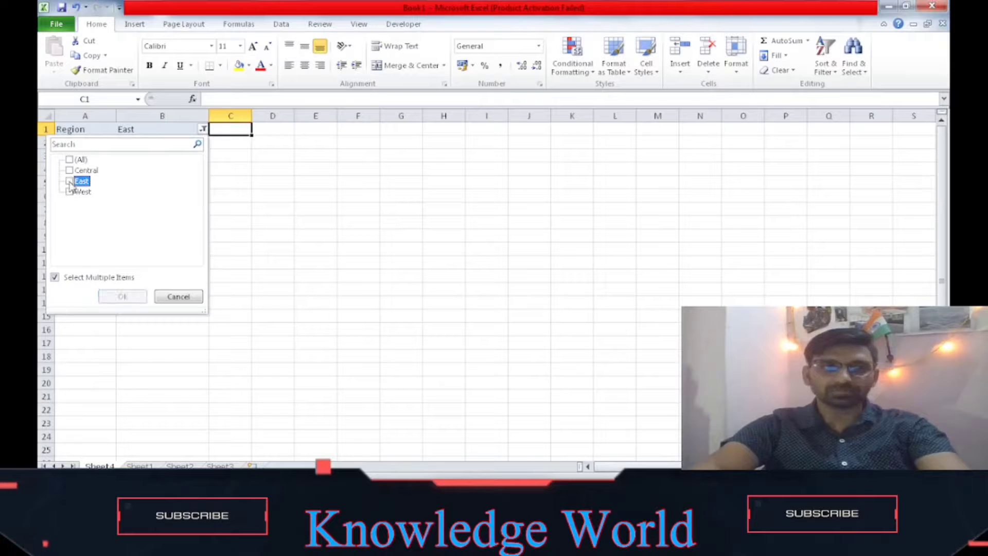
pyautogui.click(69, 191)
pyautogui.click(124, 295)
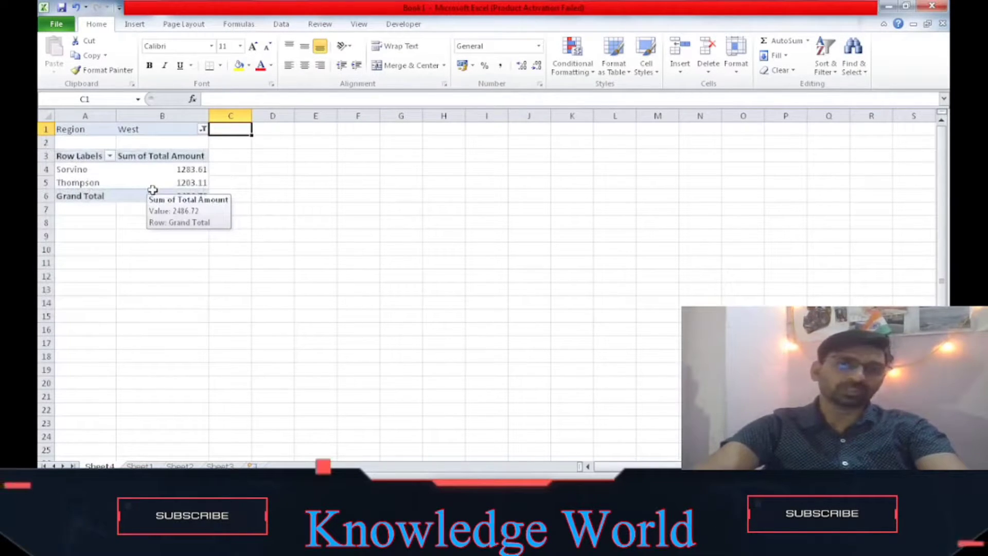
pyautogui.click(202, 129)
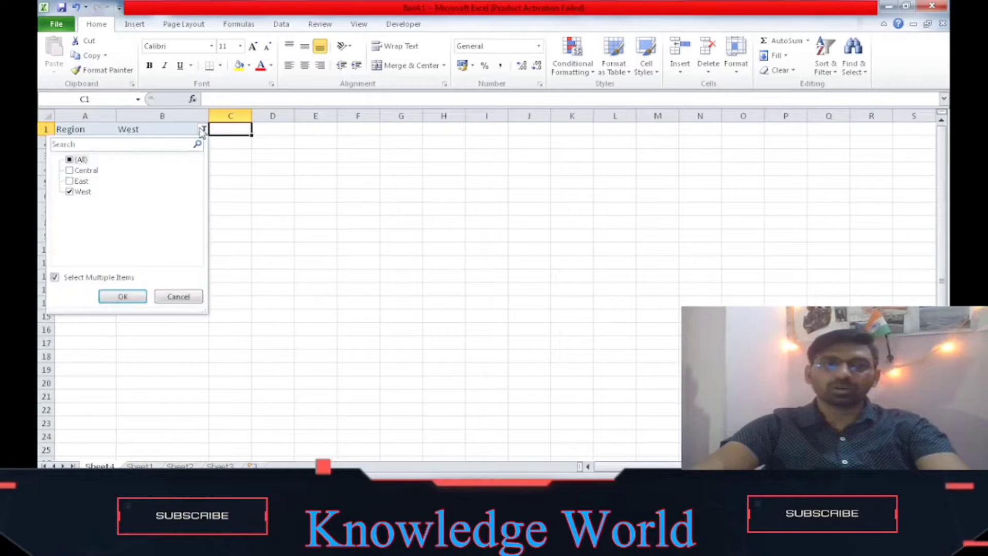
pyautogui.click(291, 184)
# - Make Purchase the report filter and Region the row labels, with multiple item selection and only the third listed purchaser included
pyautogui.click(78, 169)
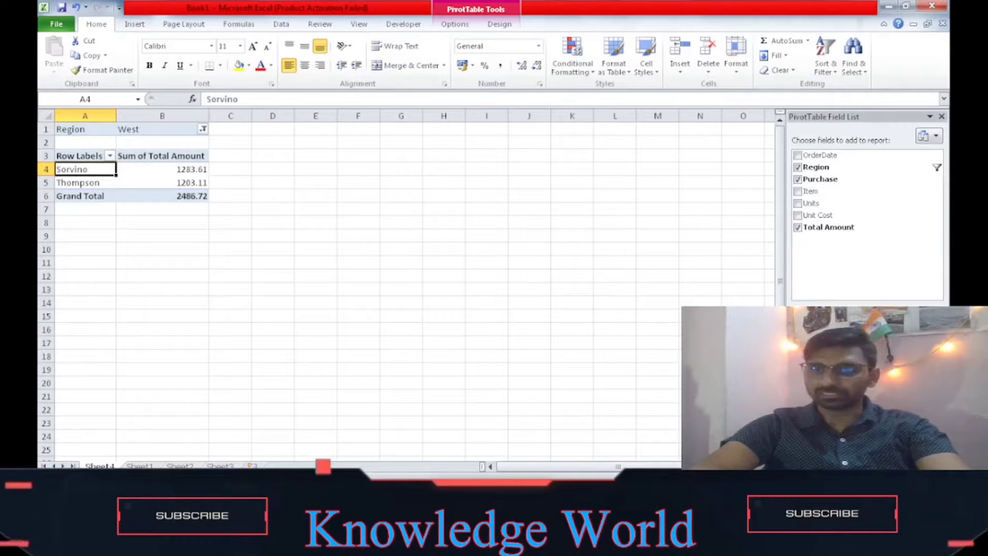
pyautogui.moveTo(826, 339)
pyautogui.mouseDown()
pyautogui.moveTo(826, 419)
pyautogui.moveTo(825, 341)
pyautogui.mouseUp()
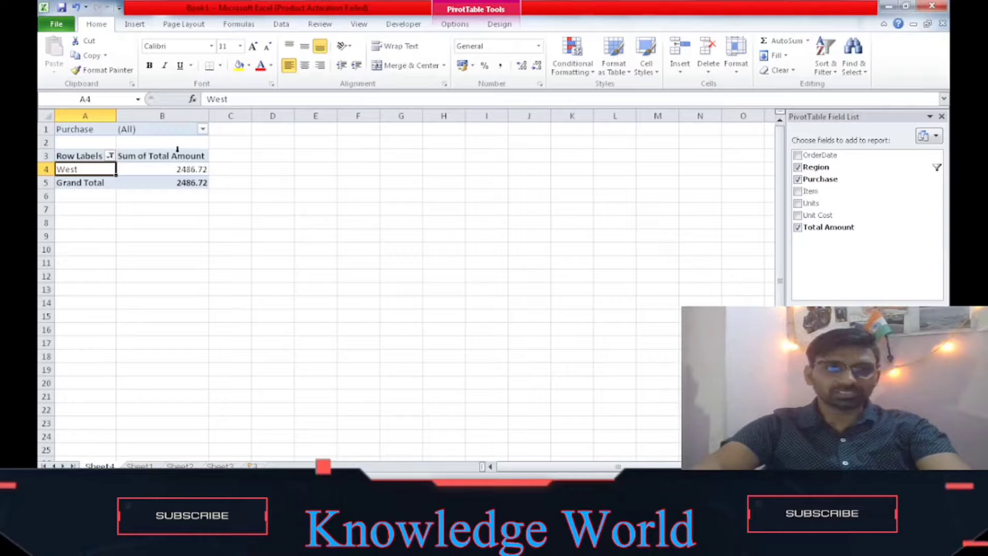
pyautogui.click(203, 129)
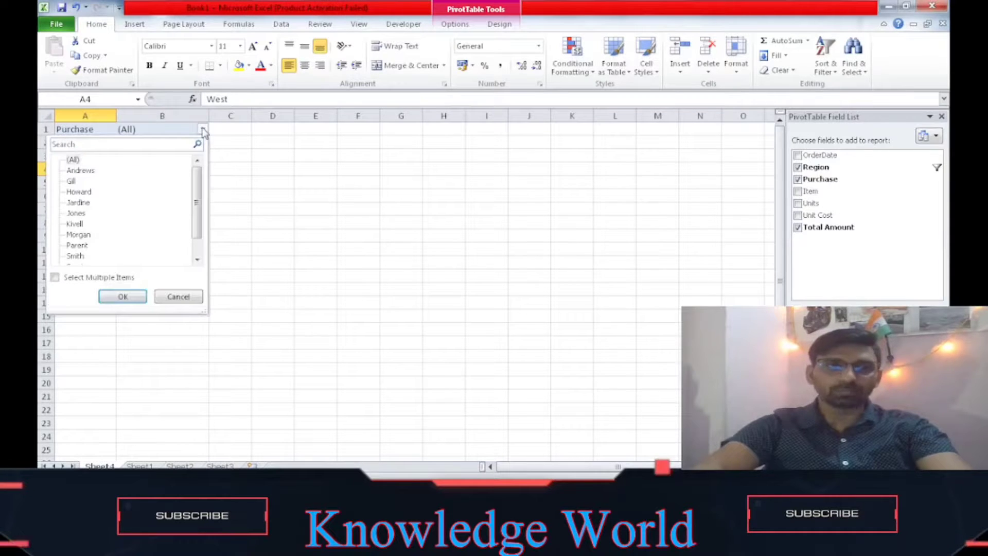
pyautogui.click(55, 277)
pyautogui.click(68, 160)
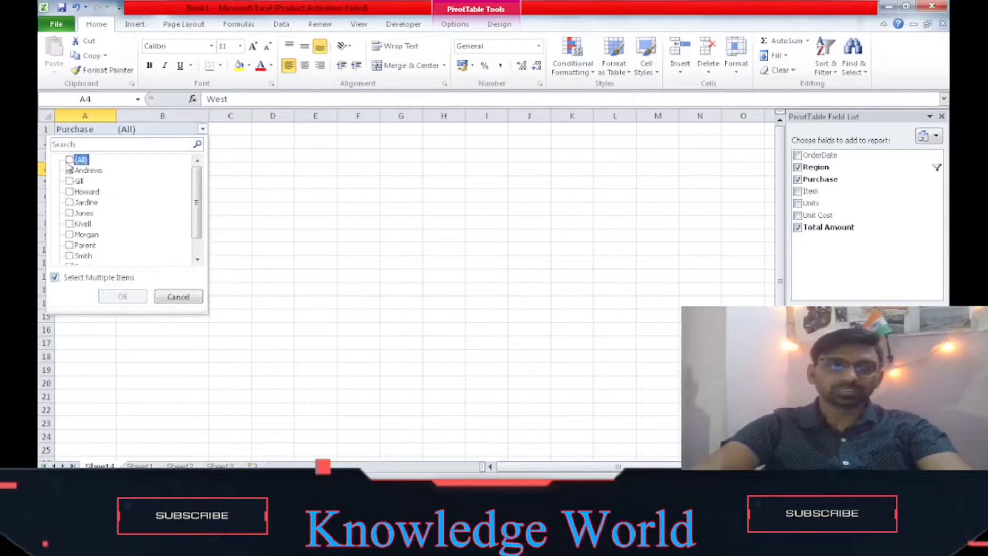
pyautogui.click(70, 192)
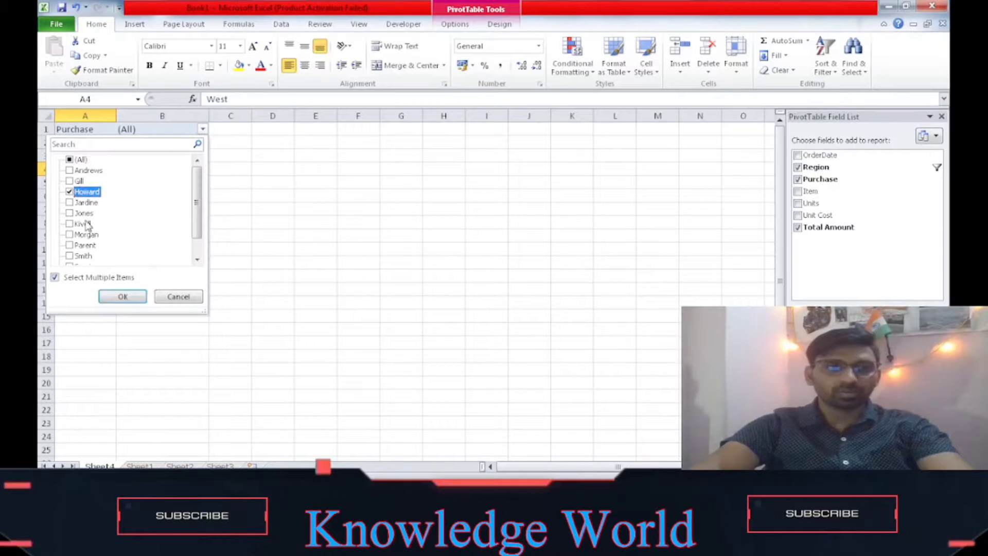
pyautogui.click(123, 297)
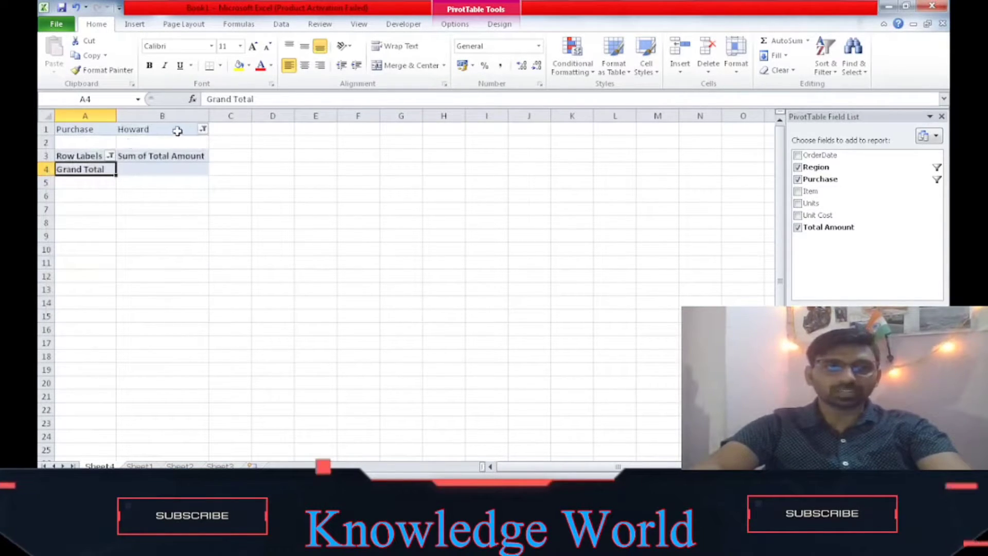
# - Include all regions in the PivotTable's row labels and check the purchaser's total for the East row
pyautogui.click(110, 155)
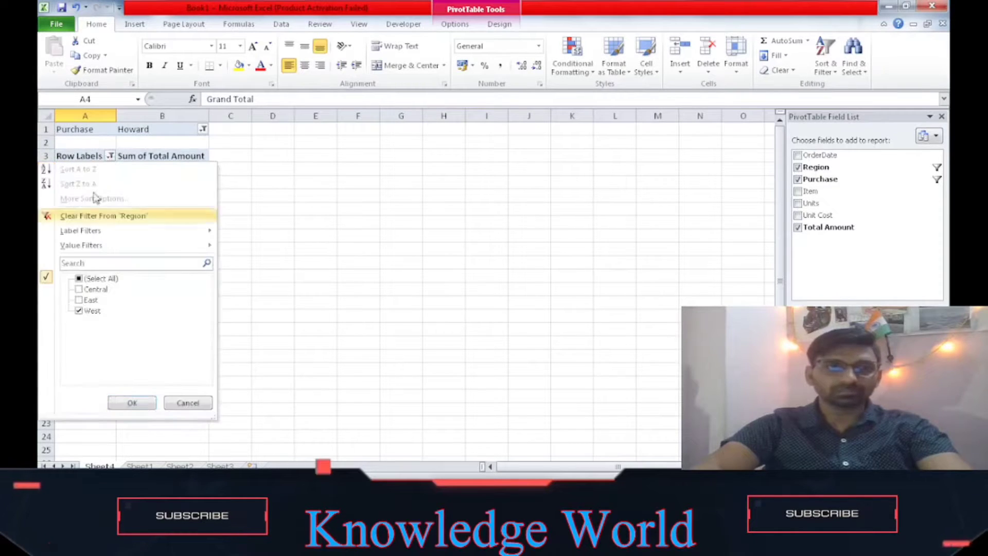
pyautogui.click(79, 279)
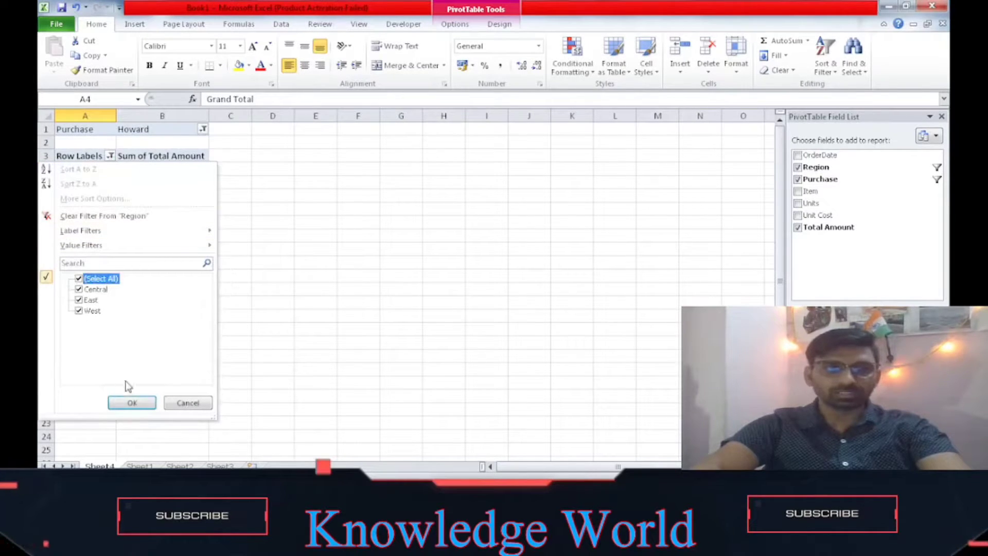
pyautogui.click(131, 402)
pyautogui.click(232, 237)
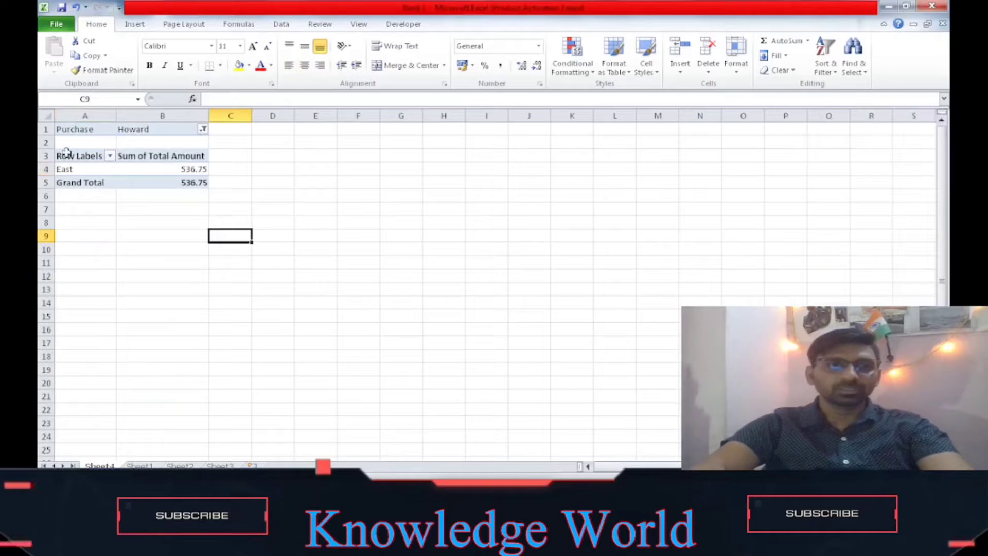
pyautogui.click(76, 170)
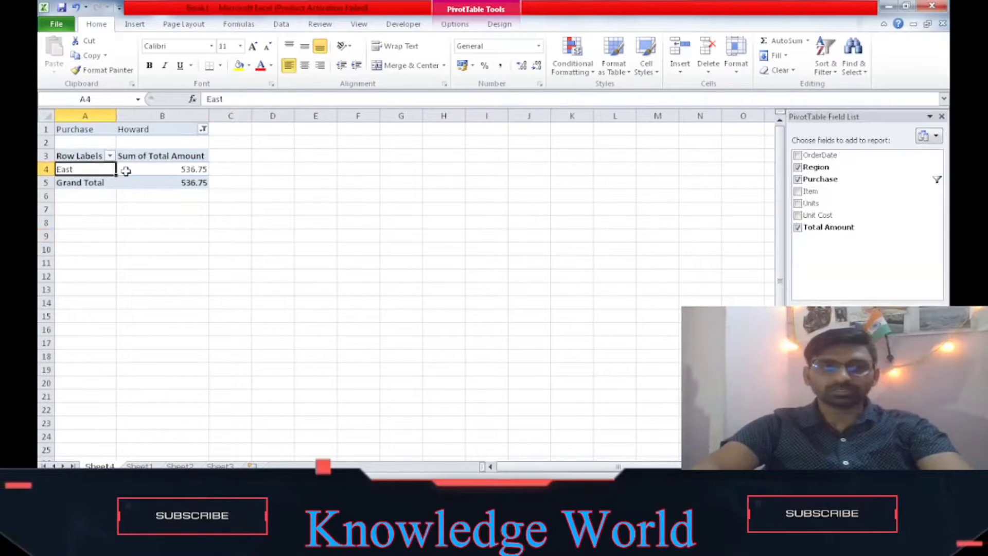
pyautogui.click(141, 172)
pyautogui.click(203, 129)
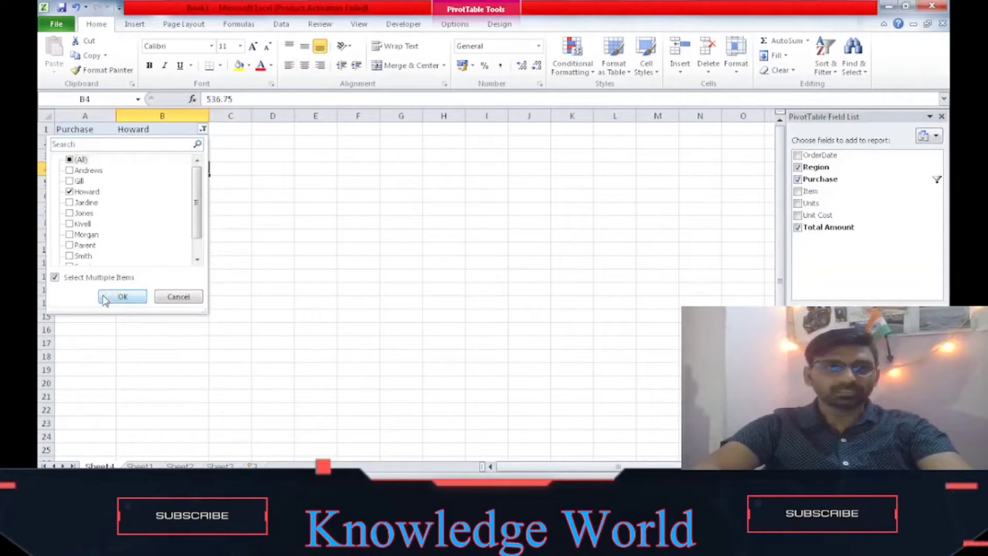
pyautogui.click(78, 192)
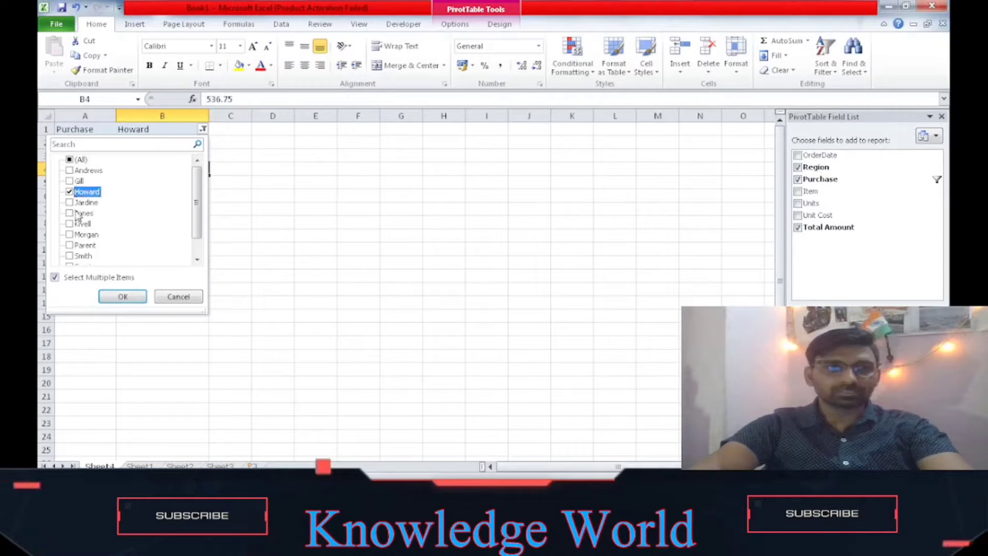
pyautogui.click(125, 293)
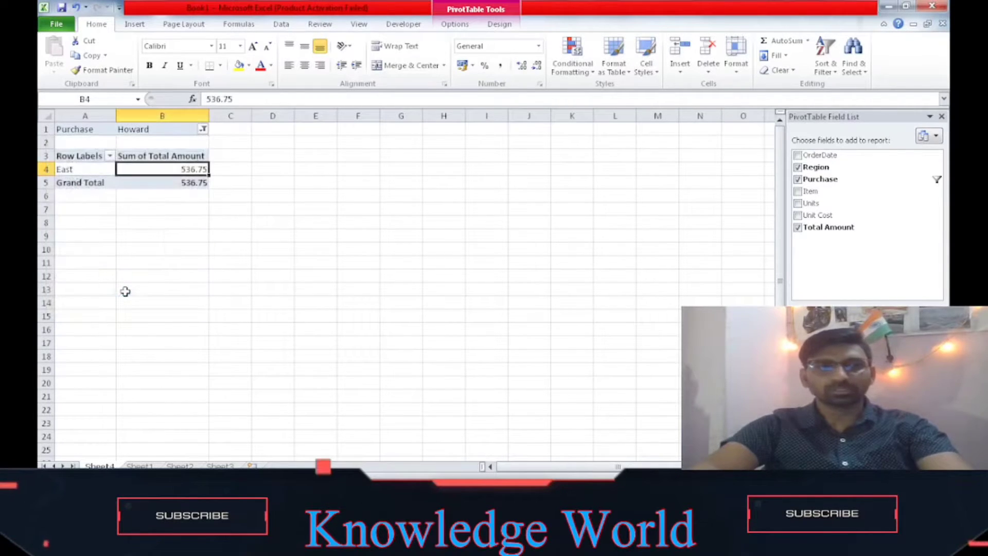
# - Change the Purchase report filter to the fifth listed purchaser only
pyautogui.click(203, 130)
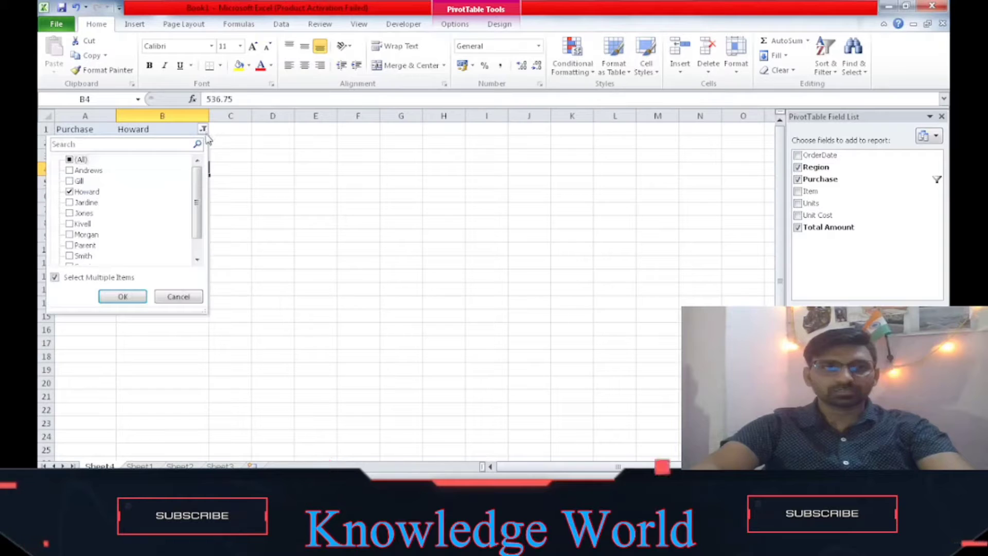
pyautogui.click(79, 193)
pyautogui.click(69, 192)
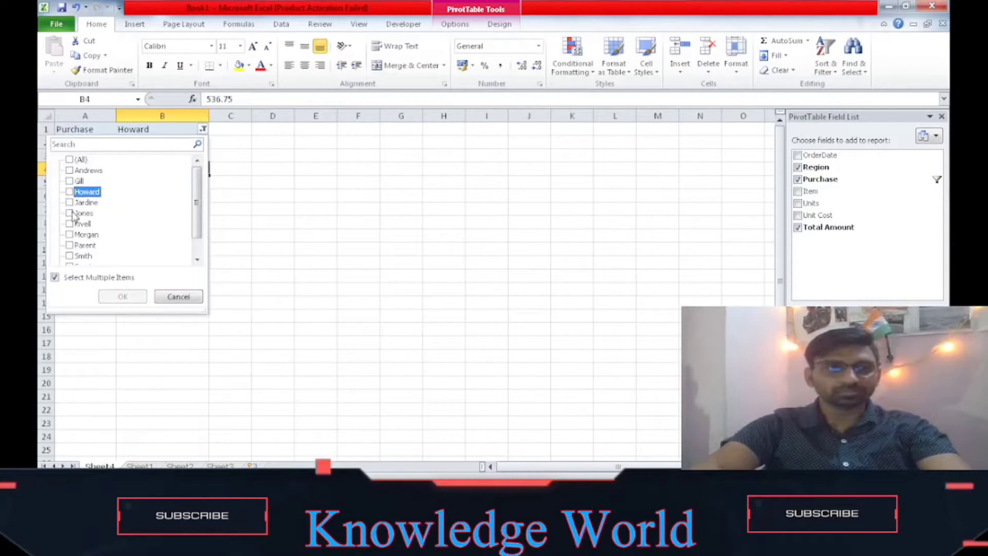
pyautogui.click(70, 213)
pyautogui.click(115, 294)
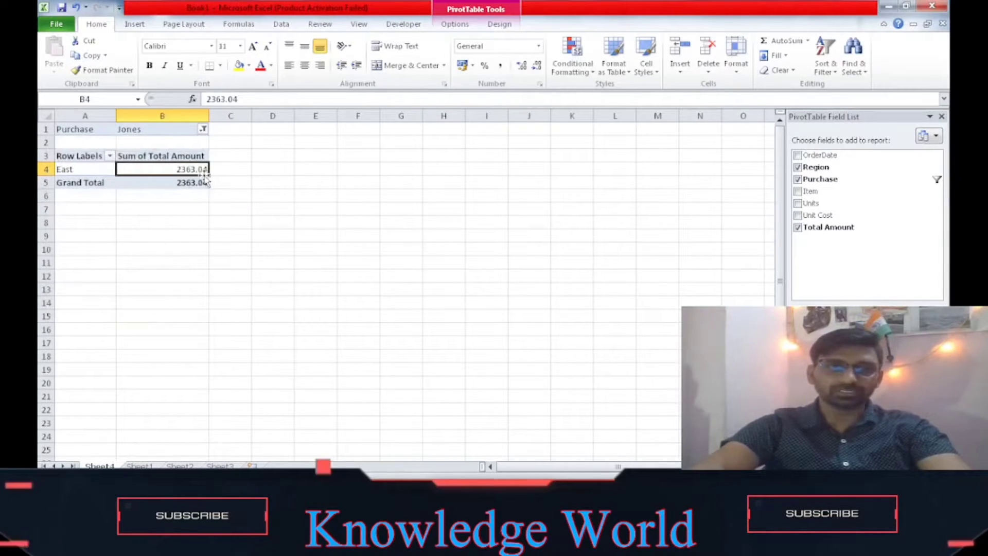
# - Change the Purchase report filter to the seventh listed purchaser only
pyautogui.click(204, 129)
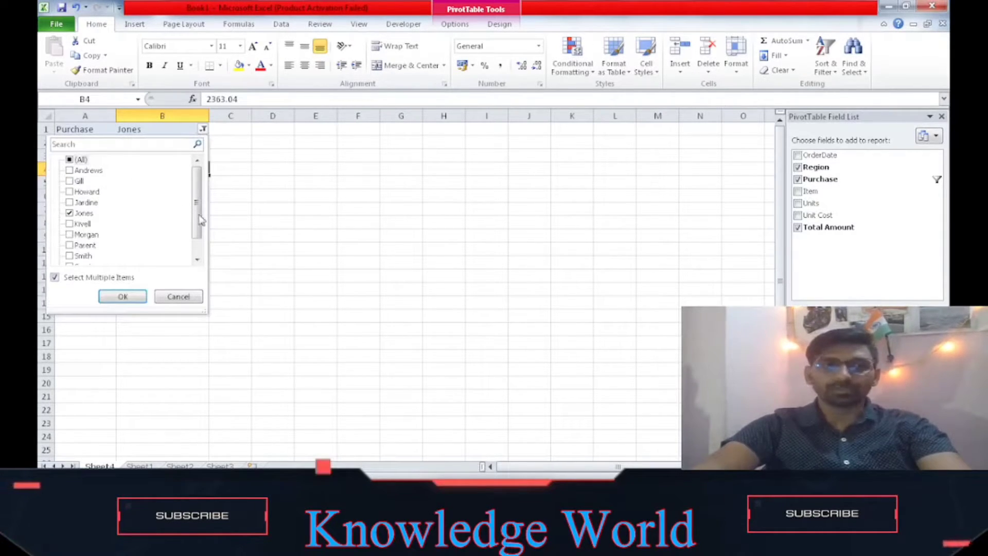
pyautogui.moveTo(200, 219); pyautogui.dragTo(200, 251)
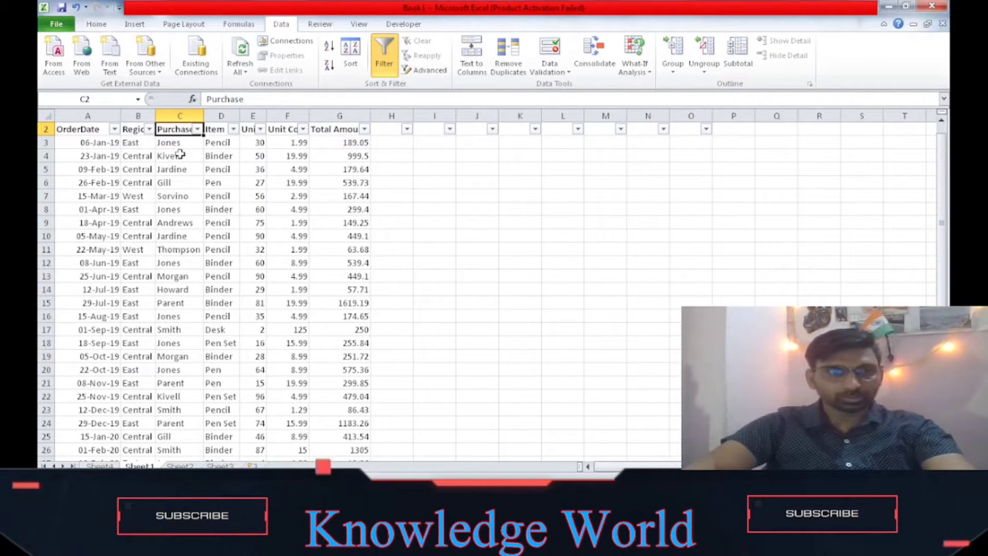
# - Copy the purchaser name from cell C4 of Sheet1's order data into cells C13 and C21
pyautogui.click(180, 155)
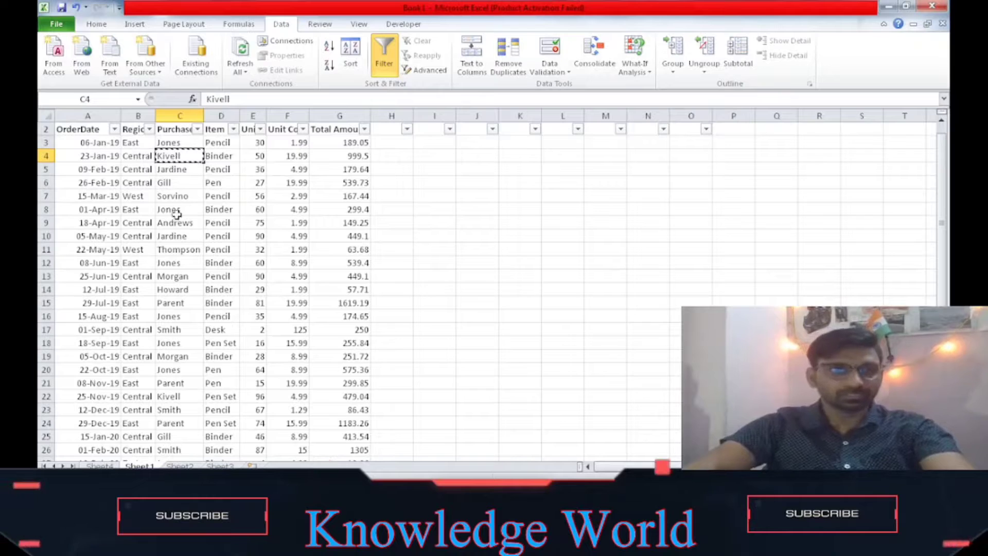
pyautogui.click(175, 278)
pyautogui.hotkey('ctrl', 'v')
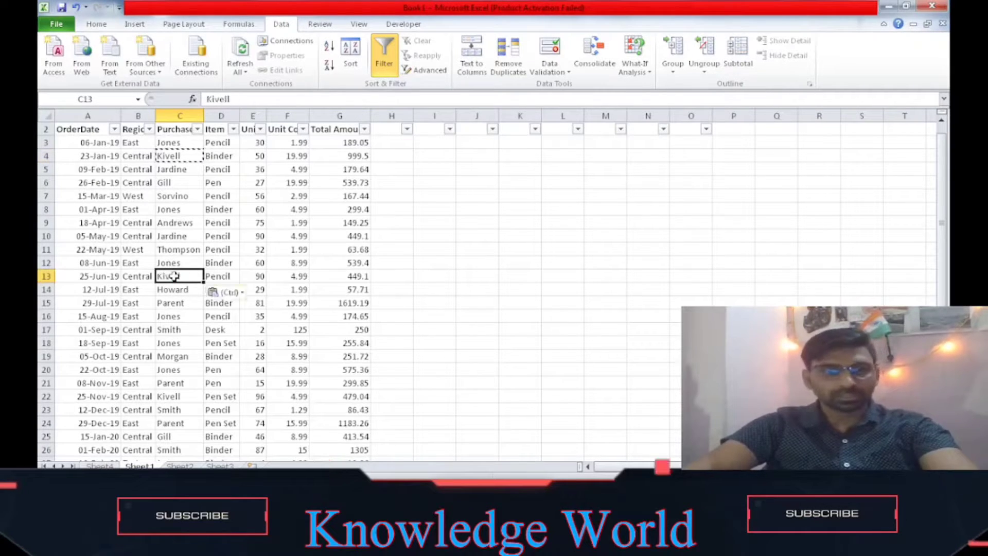
pyautogui.click(165, 382)
pyautogui.hotkey('ctrl', 'v')
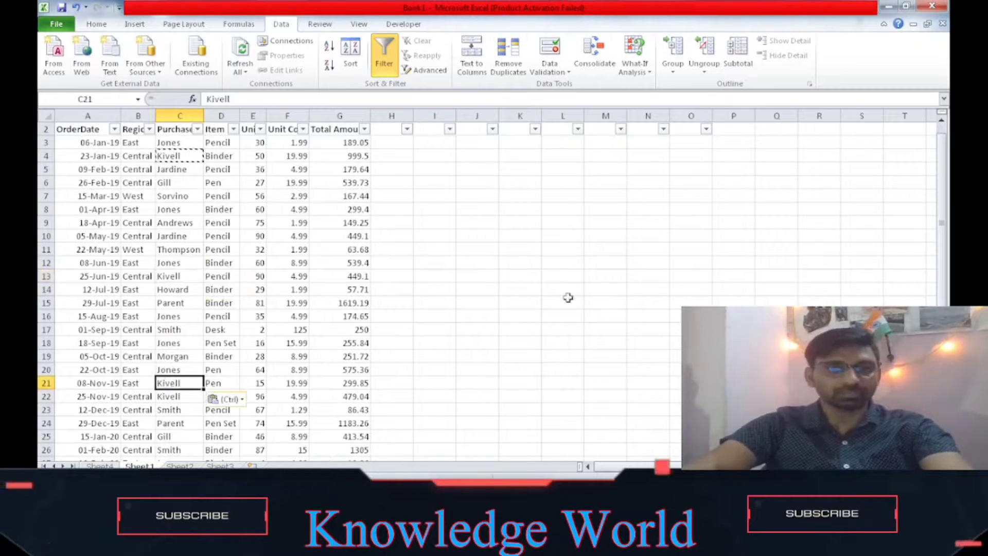
pyautogui.click(647, 289)
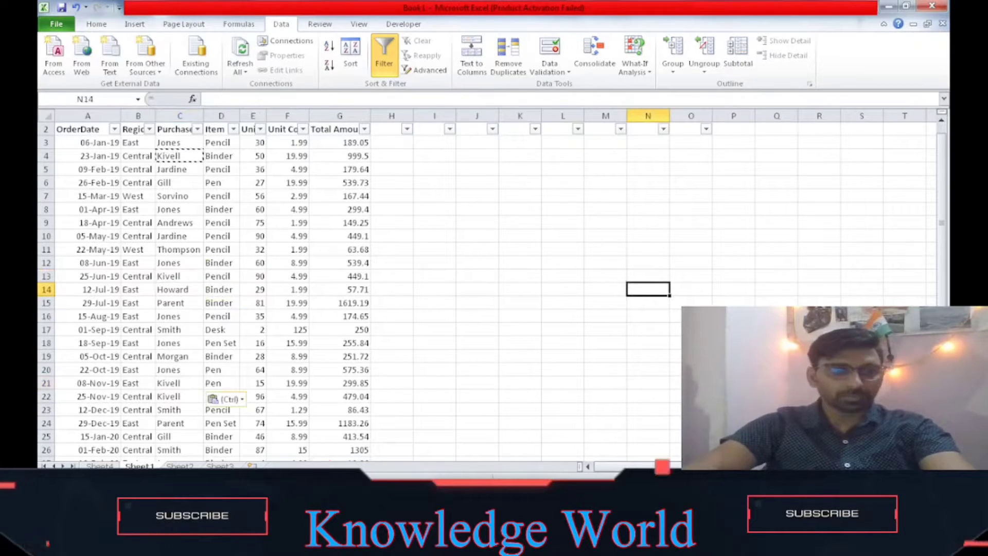
# - Refresh the PivotTable on Sheet4 to pick up the changed purchaser names in the source data
pyautogui.click(99, 466)
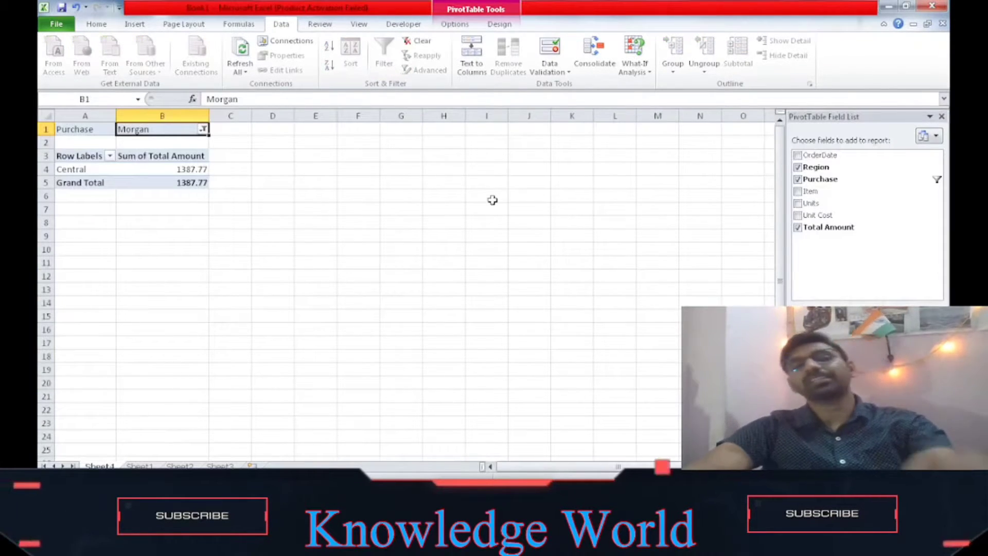
pyautogui.rightClick(155, 172)
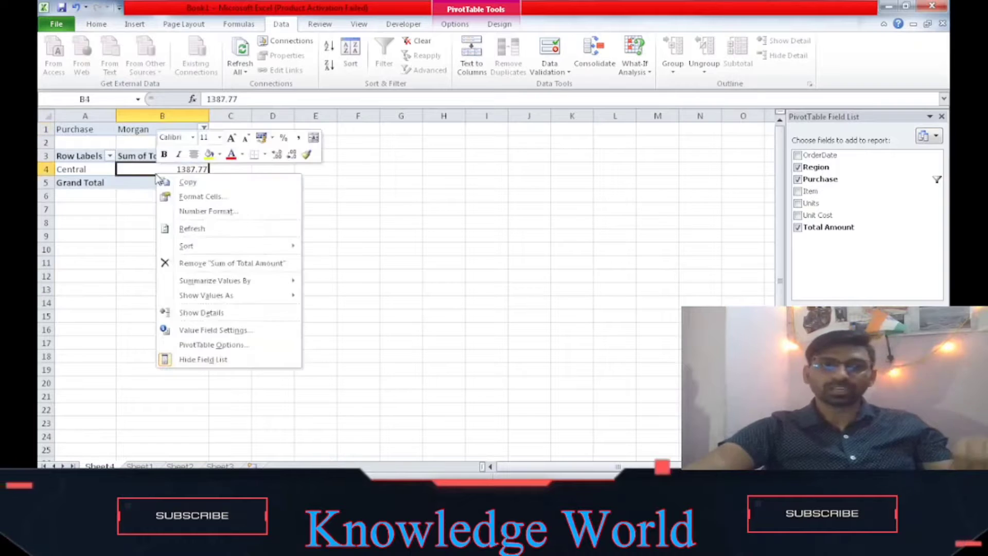
pyautogui.click(184, 229)
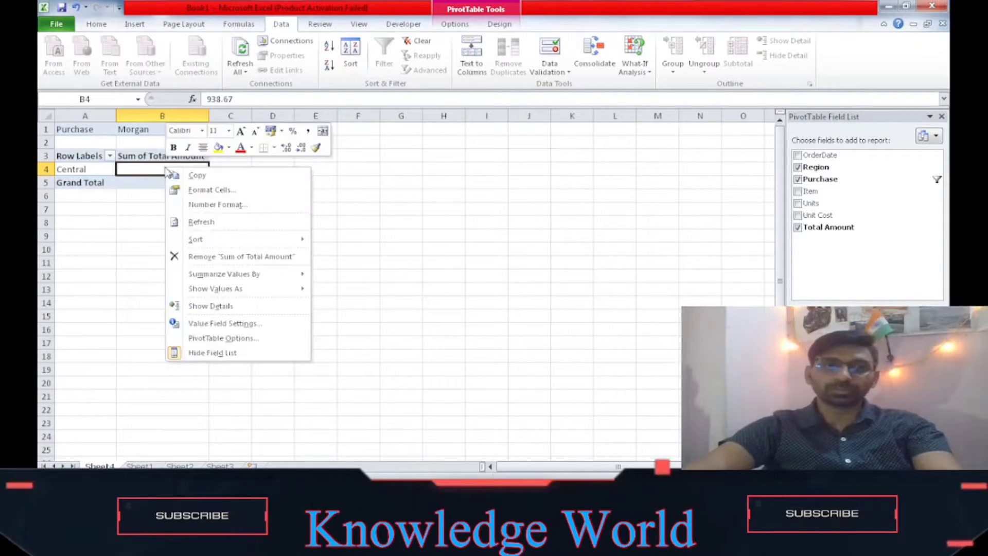
pyautogui.rightClick(164, 167)
pyautogui.click(208, 223)
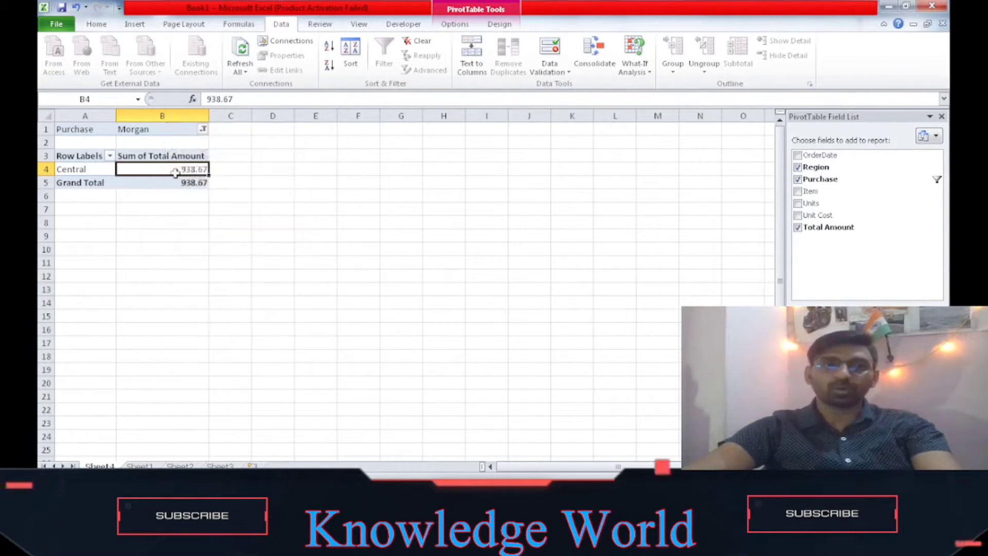
# - Change the Purchase report filter to the sixth listed purchaser only, and check the Central and East rows
pyautogui.click(203, 129)
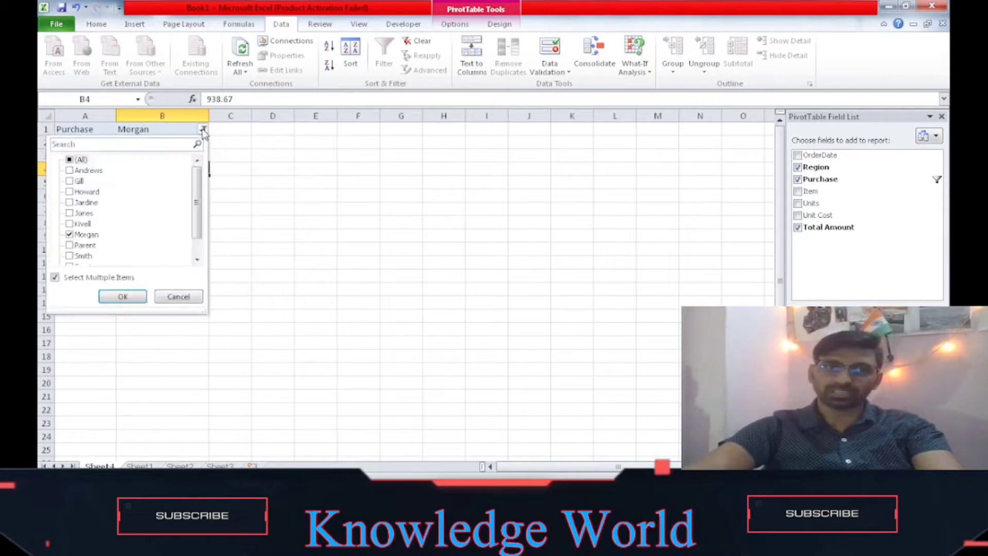
pyautogui.click(69, 233)
pyautogui.click(69, 225)
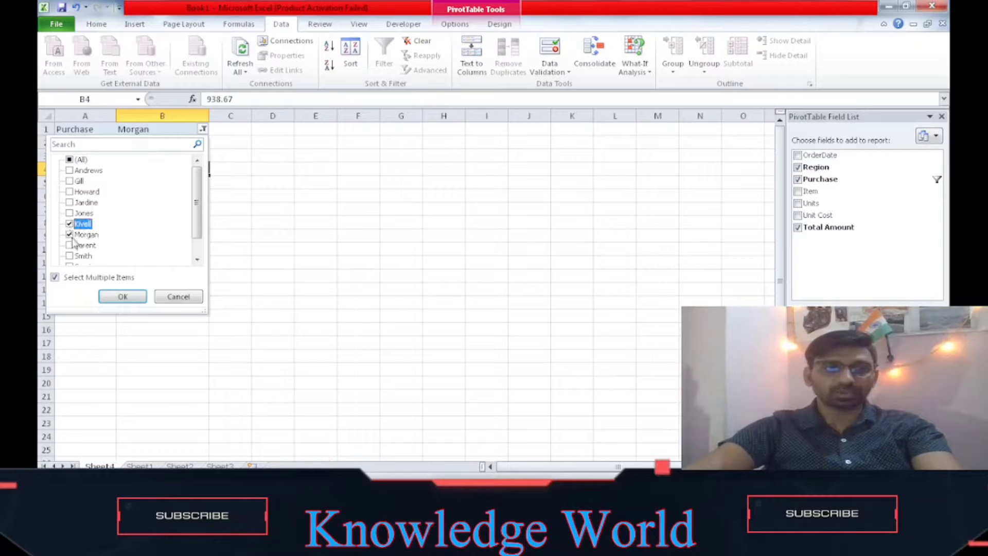
pyautogui.click(69, 235)
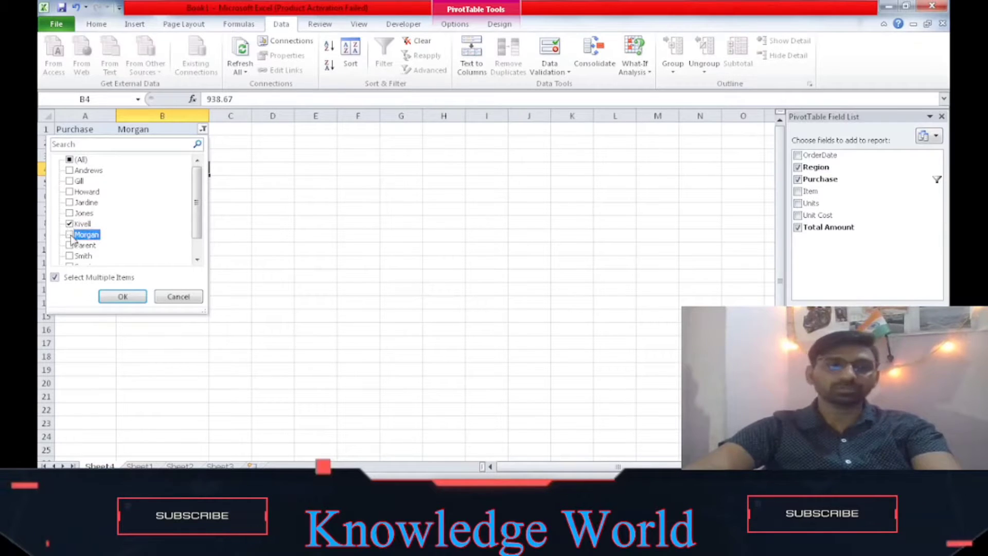
pyautogui.click(113, 297)
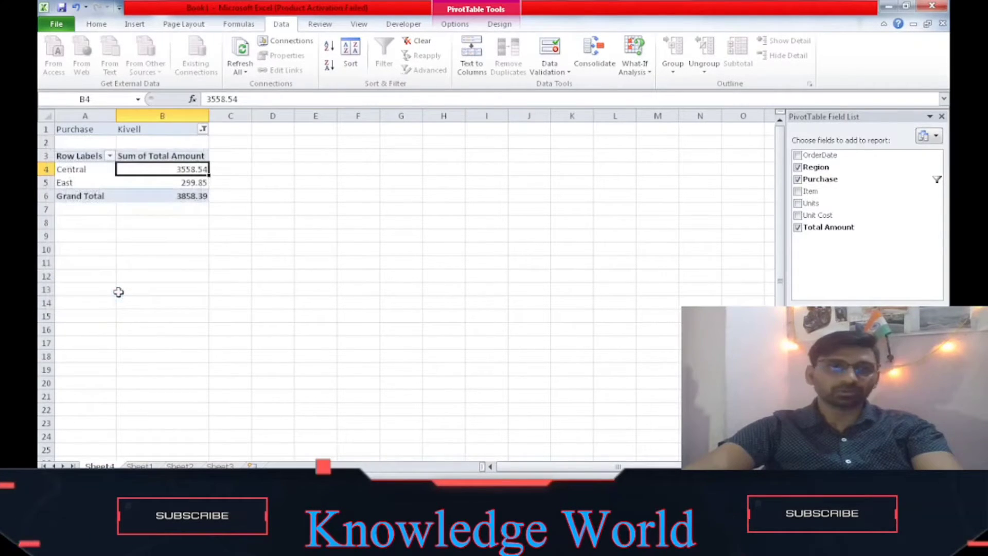
pyautogui.click(87, 170)
pyautogui.press('Down')
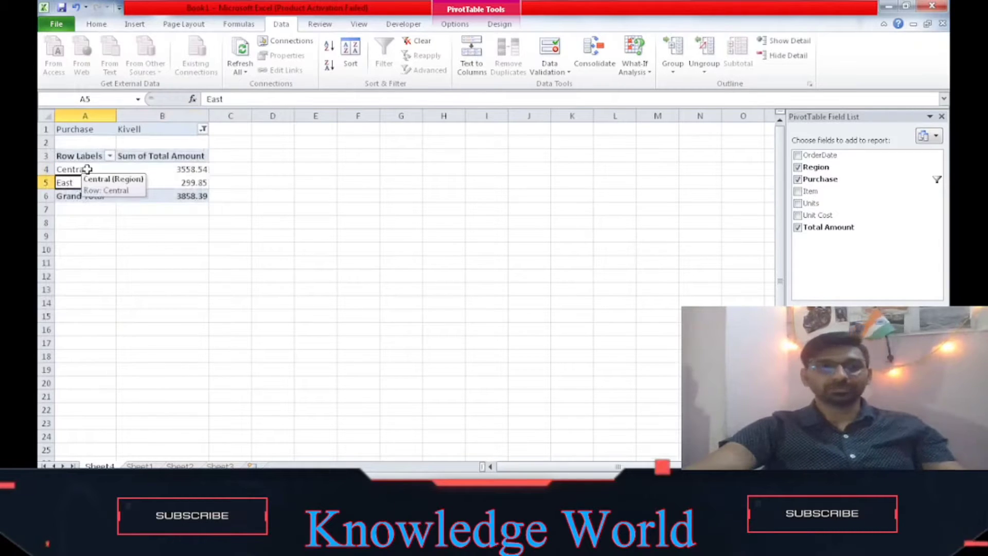
pyautogui.press('Right')
pyautogui.press('Right')
pyautogui.press('Home')
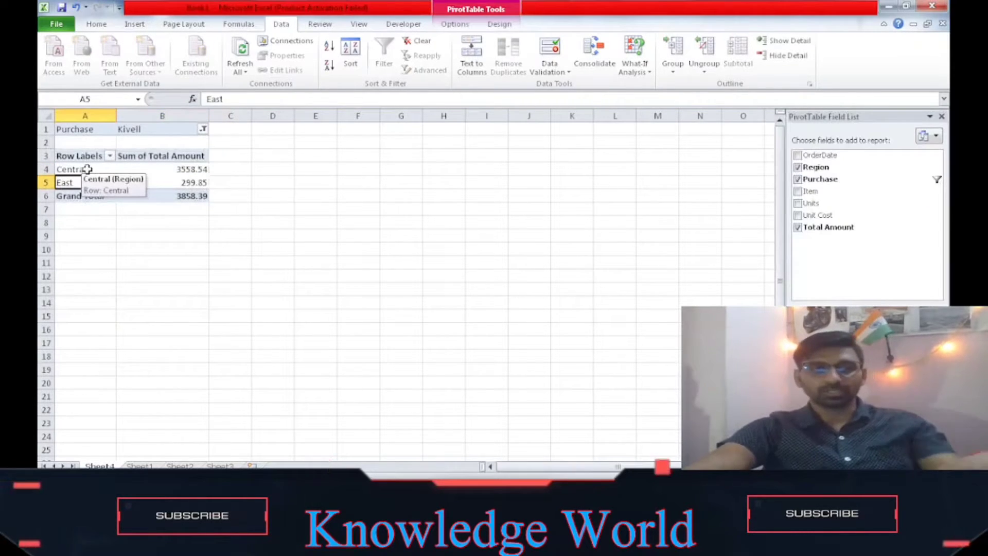
# - Filter the Purchase column of Sheet1's order data to the sixth listed purchaser only
pyautogui.click(140, 466)
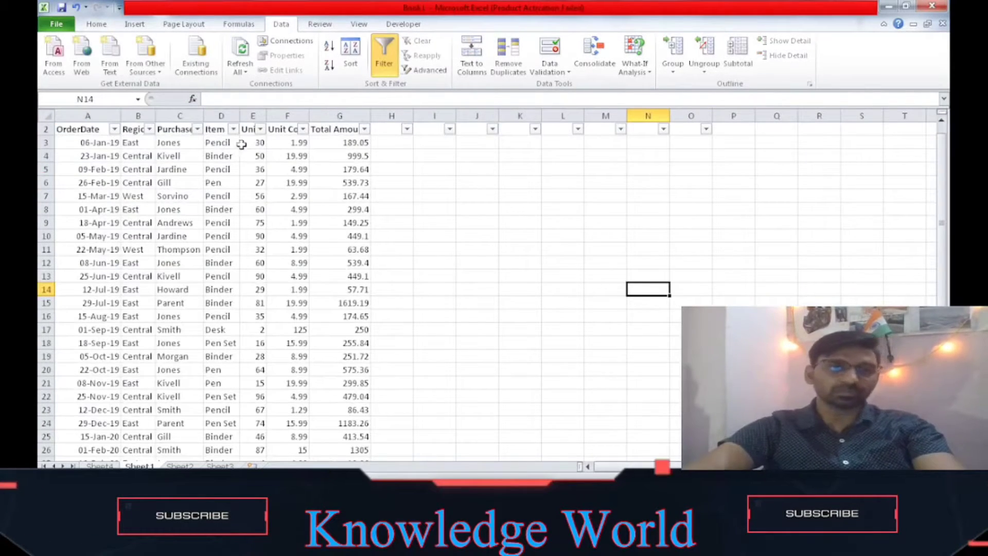
pyautogui.click(198, 129)
pyautogui.click(94, 254)
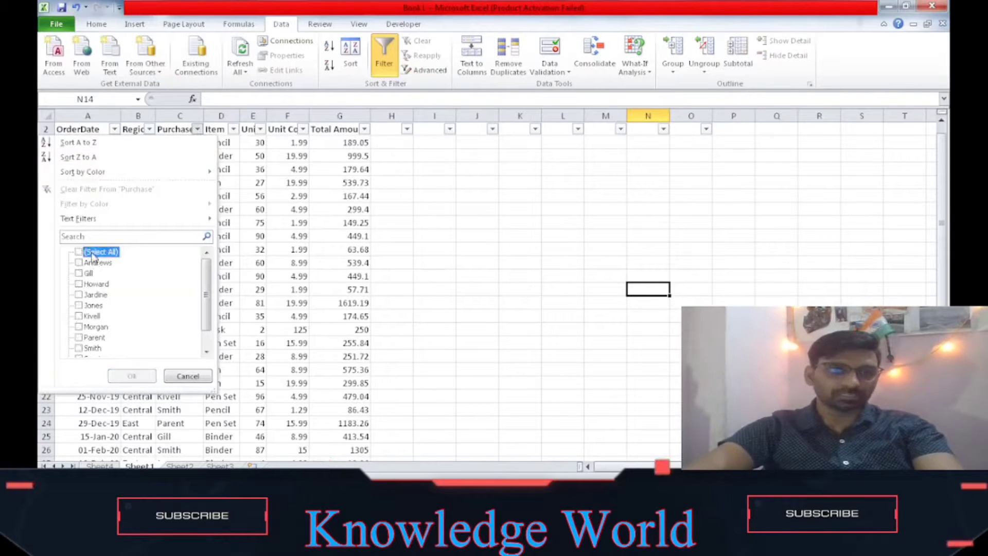
pyautogui.click(79, 317)
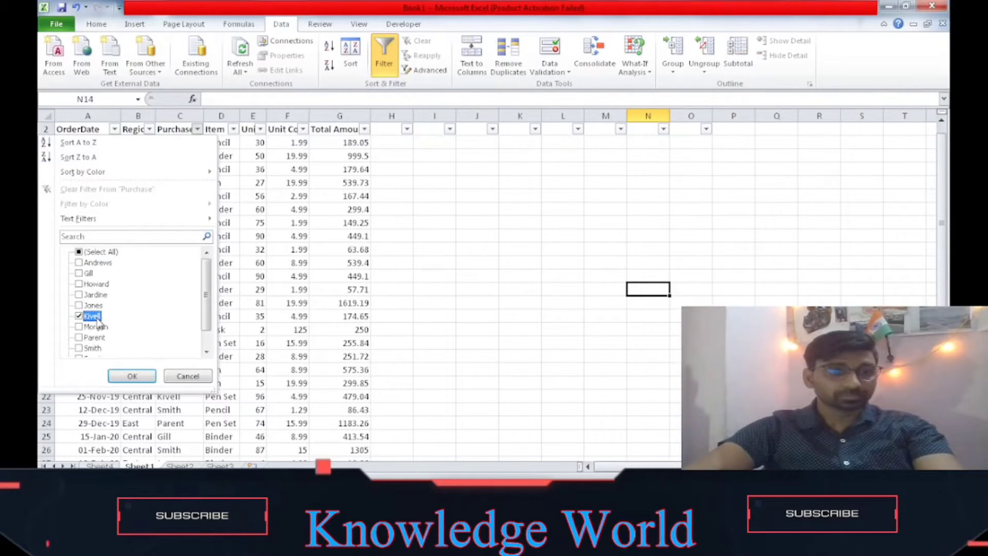
pyautogui.click(129, 374)
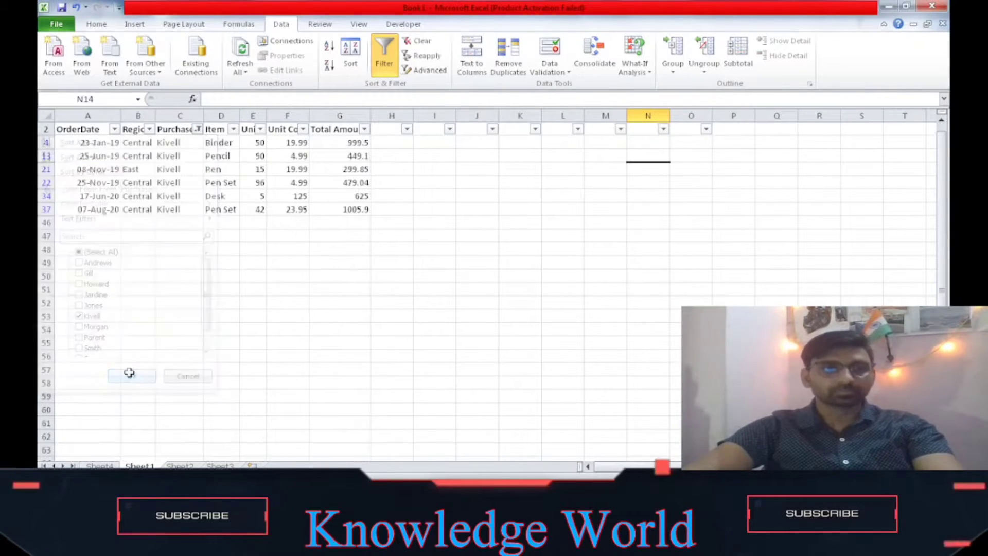
# - Check the regions of the filtered orders on Sheet1, and the purchaser and units in row 34
pyautogui.click(139, 156)
pyautogui.click(144, 171)
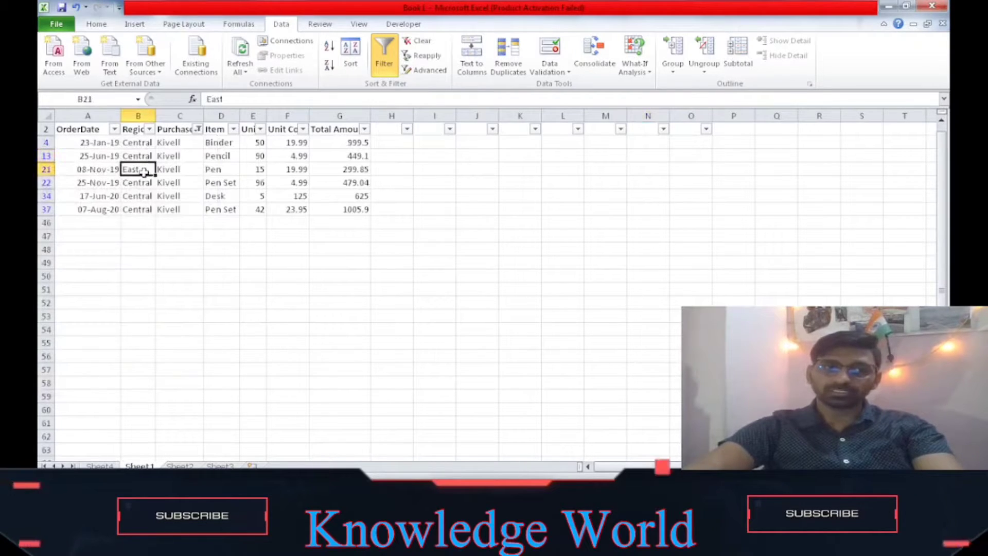
pyautogui.click(146, 196)
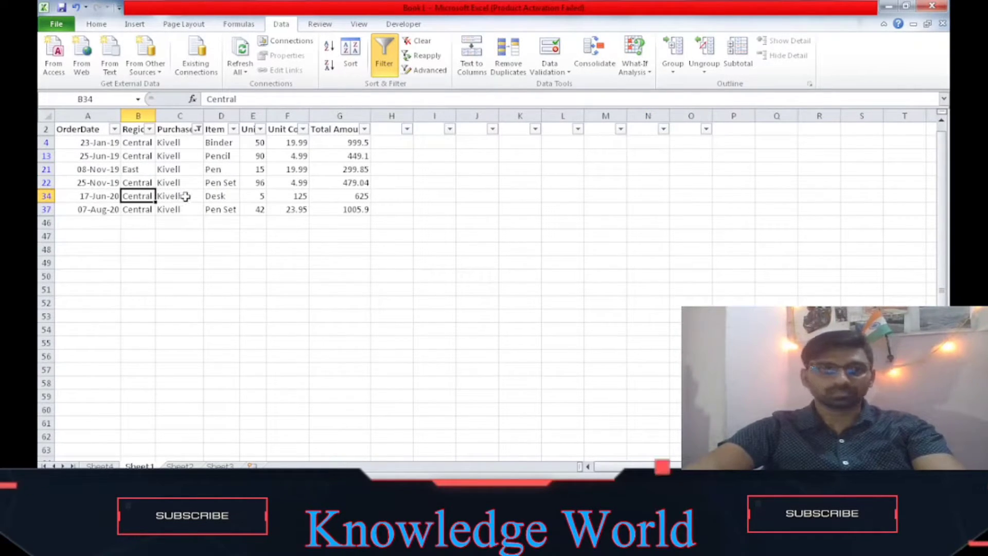
pyautogui.click(185, 196)
pyautogui.click(247, 192)
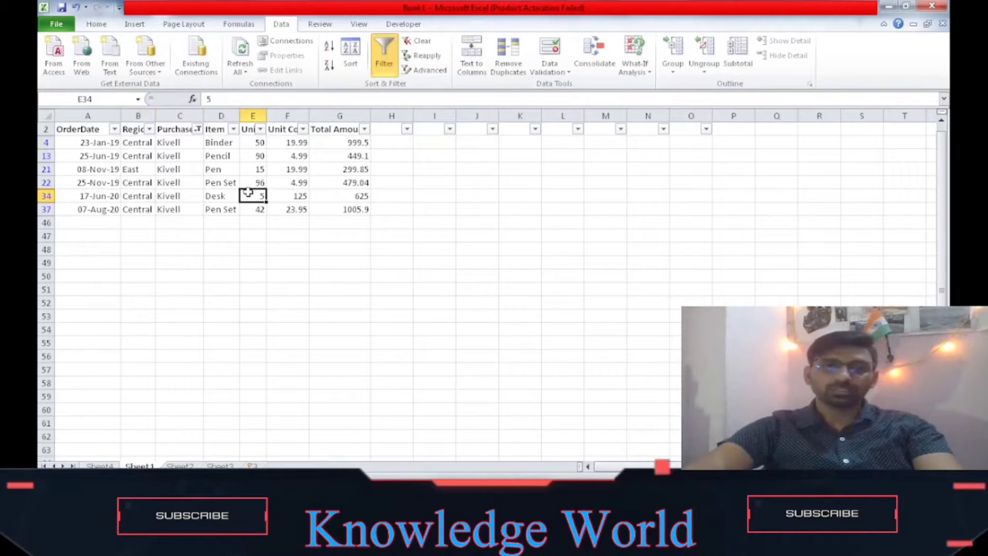
# - Return to the PivotTable on Sheet4 and compare the Central, East and Grand Total amounts
pyautogui.hotkey('ctrl', 'pageup')
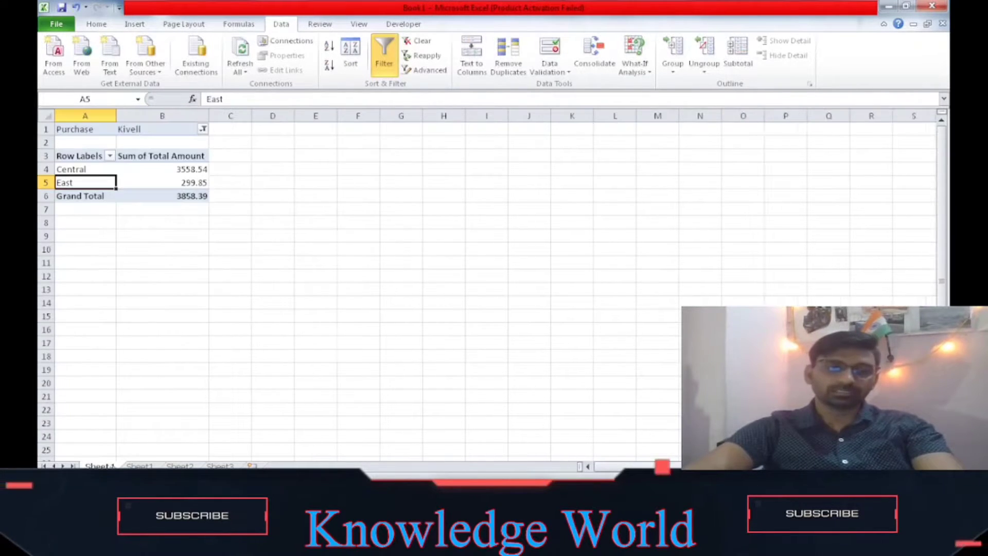
pyautogui.click(164, 168)
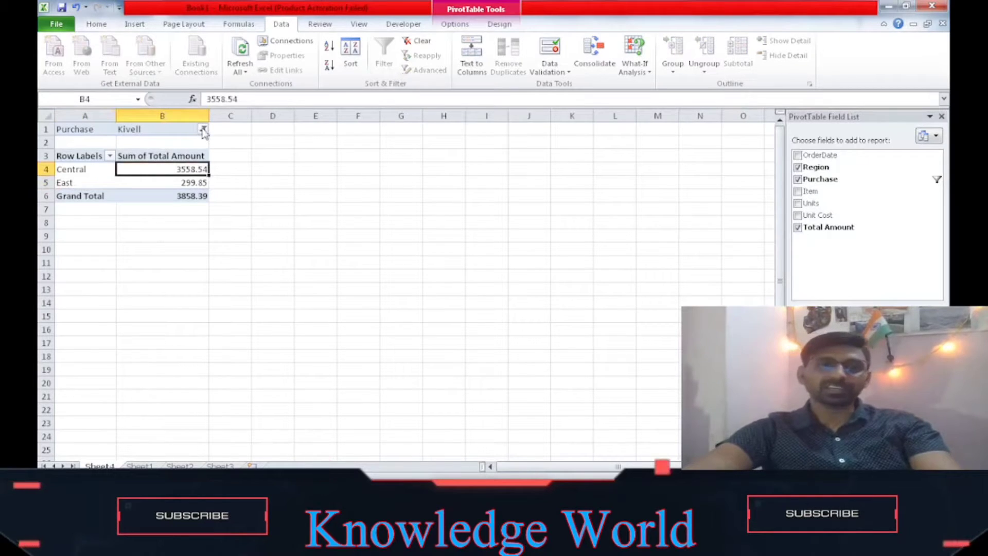
pyautogui.click(102, 170)
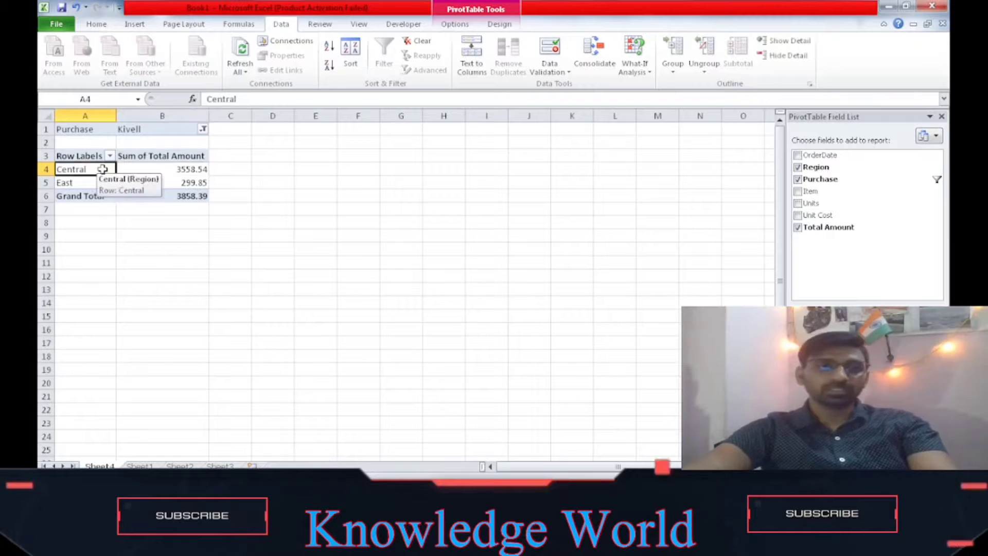
pyautogui.click(98, 184)
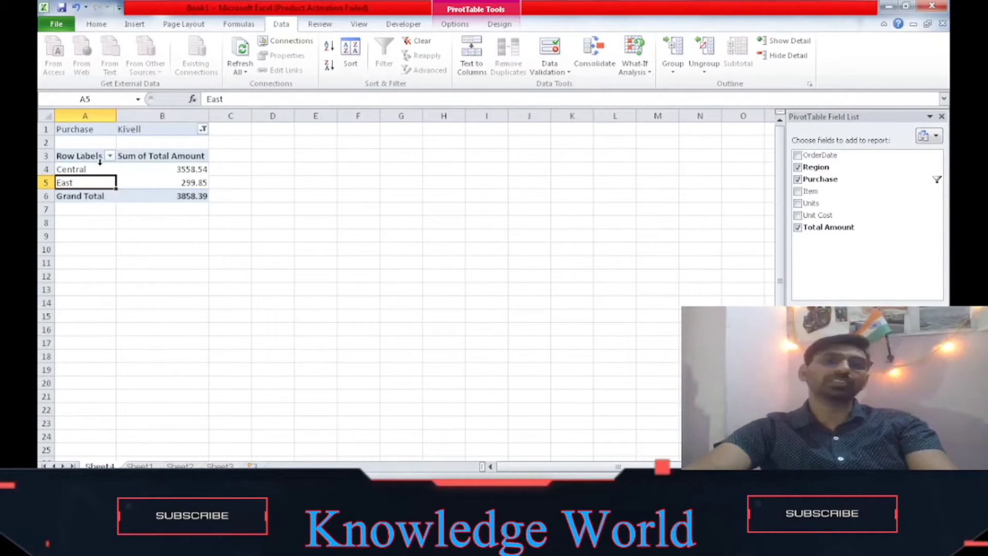
pyautogui.click(99, 169)
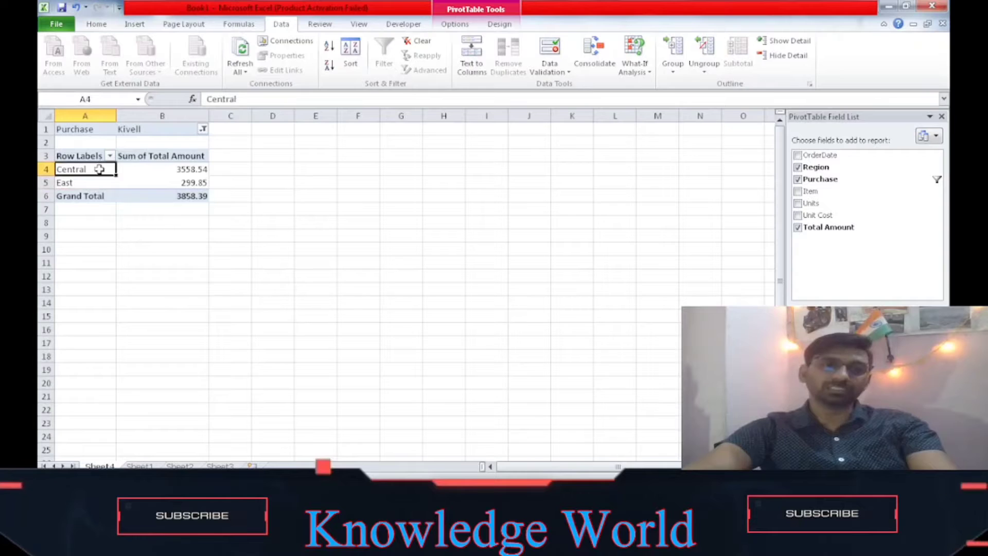
pyautogui.click(145, 170)
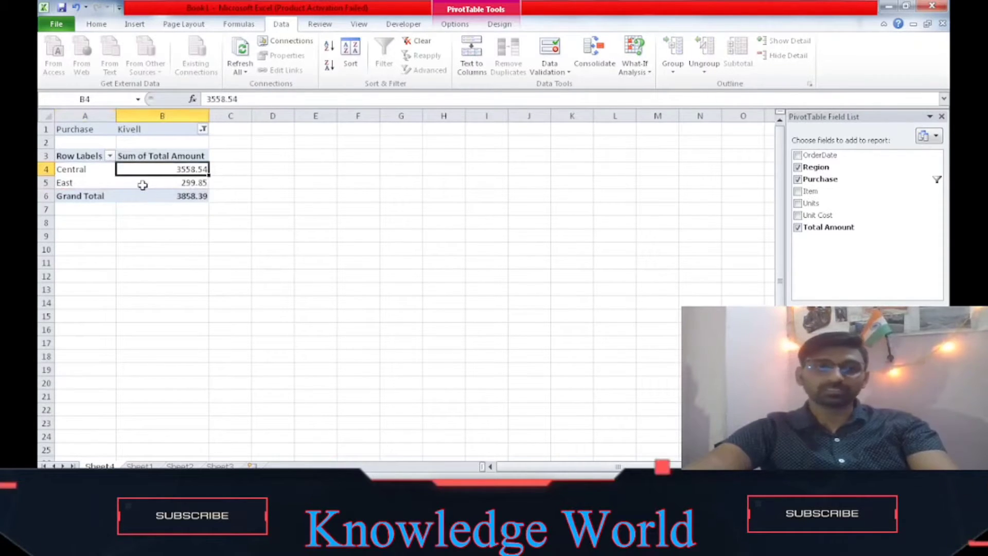
pyautogui.click(143, 182)
pyautogui.click(120, 196)
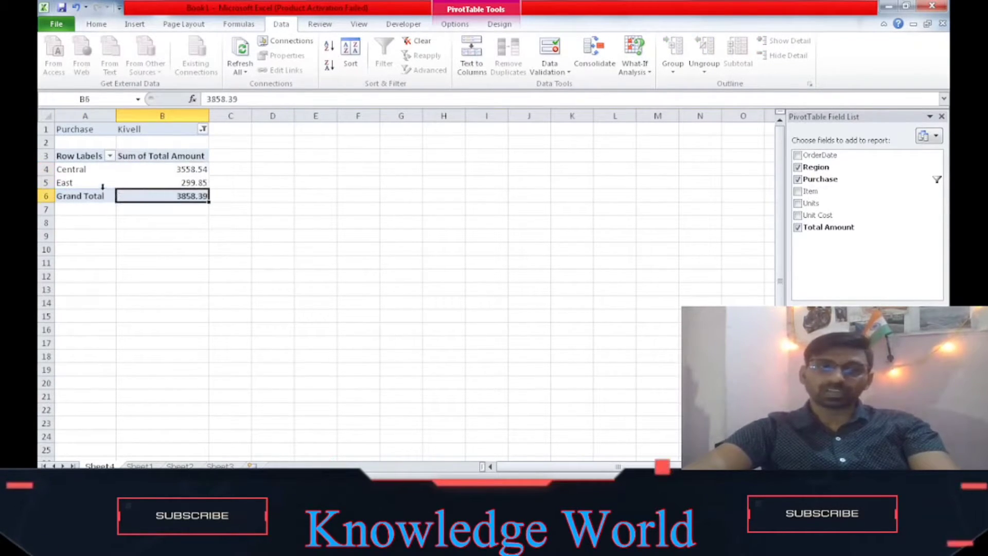
pyautogui.click(135, 183)
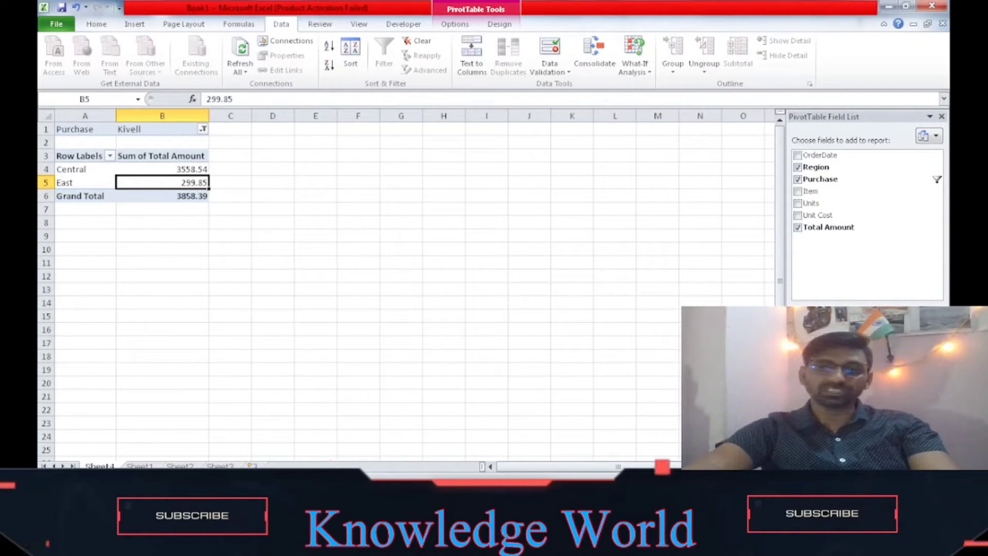
# - Make Region the report filter and Purchase the row labels, and include all purchasers in the row filter
pyautogui.moveTo(823, 336)
pyautogui.mouseDown()
pyautogui.moveTo(823, 415)
pyautogui.moveTo(823, 337)
pyautogui.mouseUp()
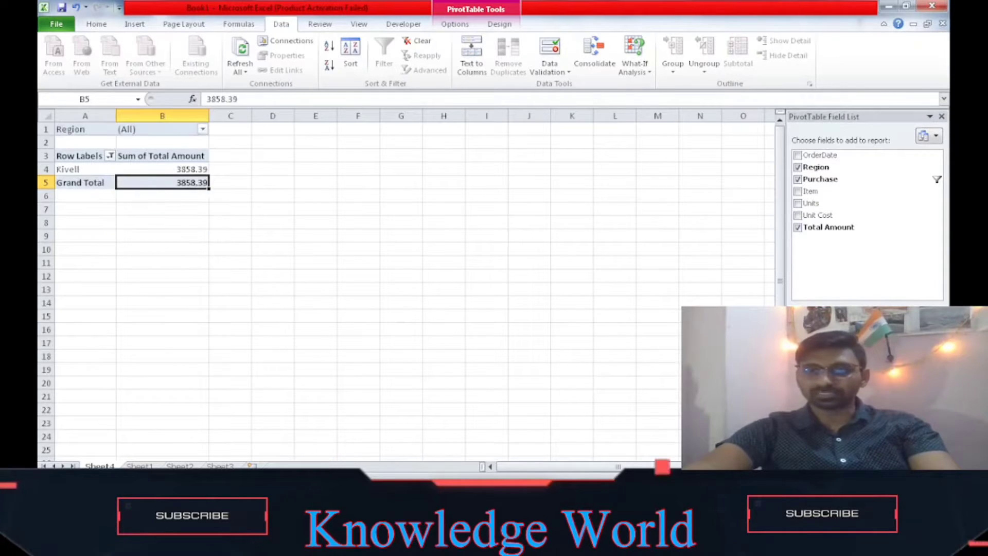
pyautogui.click(110, 156)
pyautogui.click(82, 278)
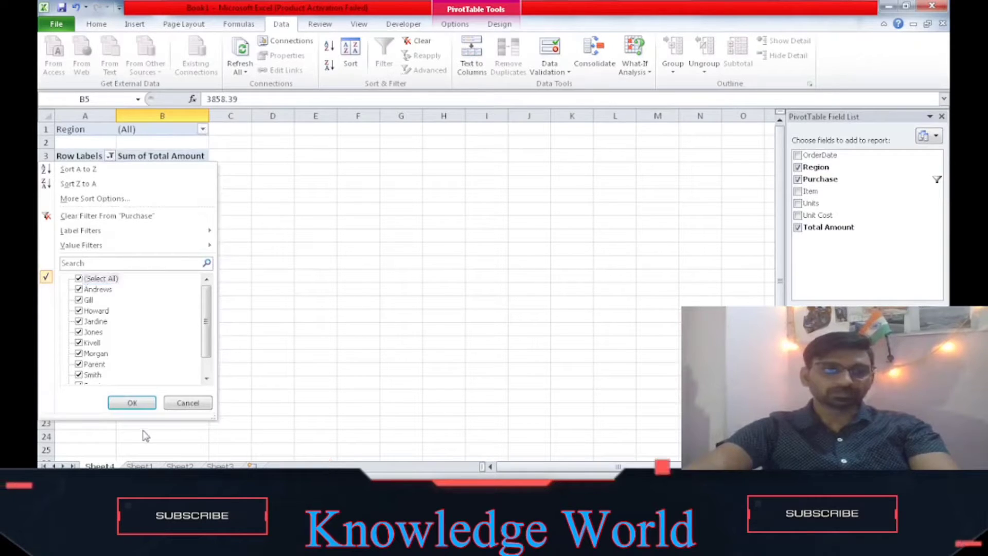
pyautogui.click(140, 408)
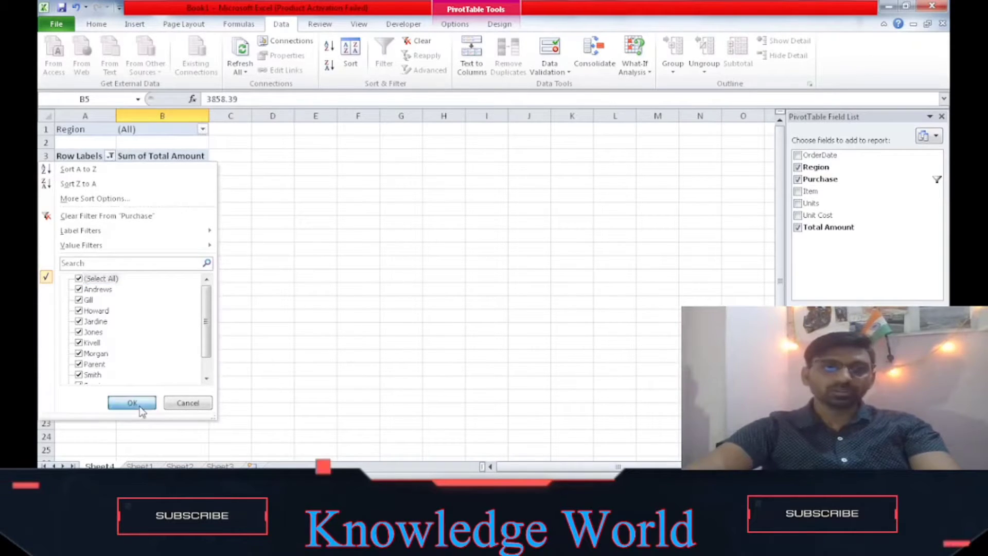
# - Restrict the Region report filter to East only
pyautogui.click(203, 129)
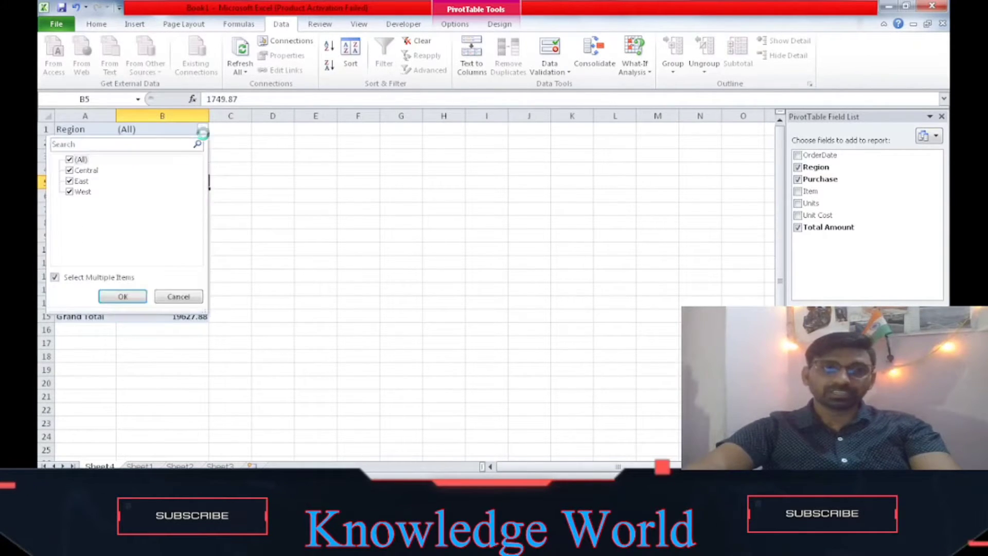
pyautogui.click(70, 159)
pyautogui.click(69, 181)
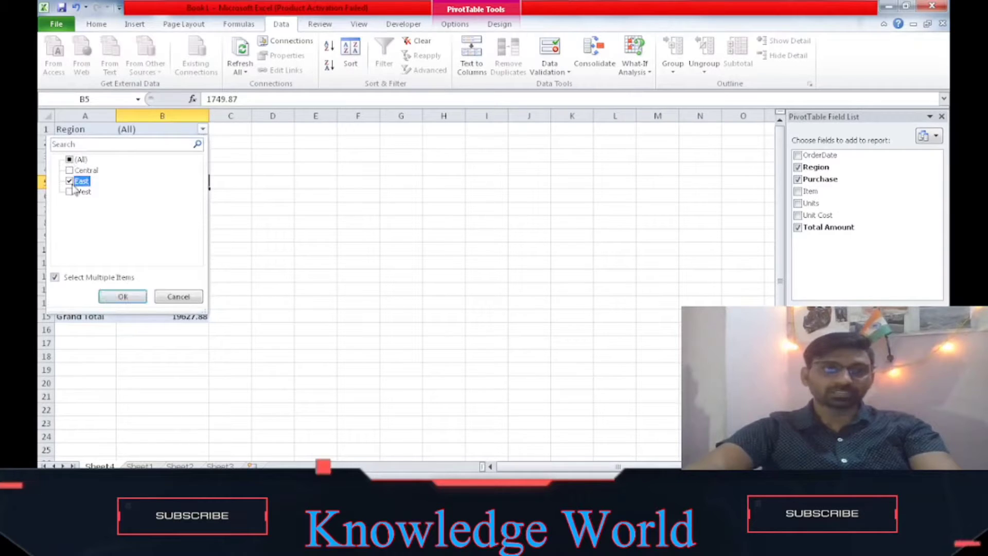
pyautogui.click(126, 297)
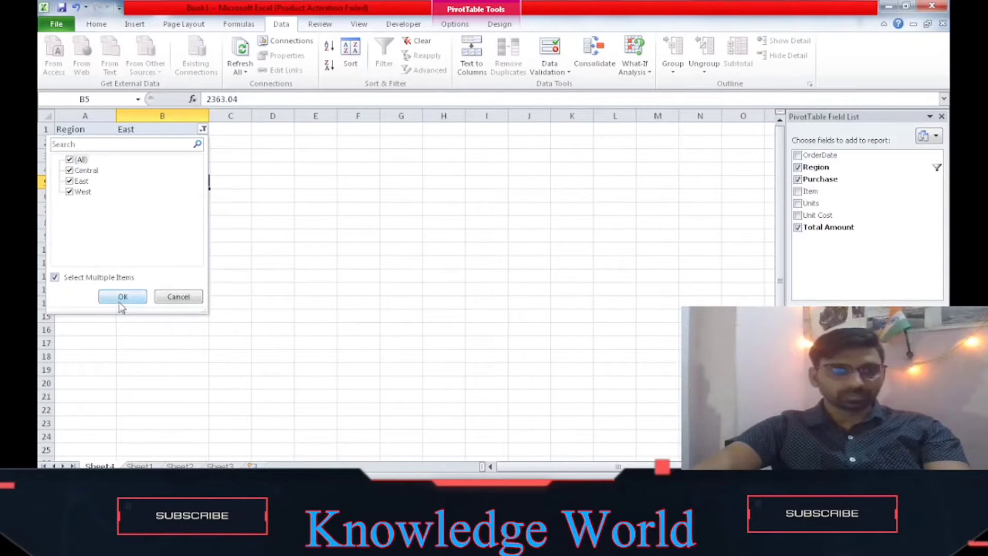
# - Reset the Region filter to all regions and rearrange the PivotTable with Region as row labels and Purchase as column labels
pyautogui.click(122, 298)
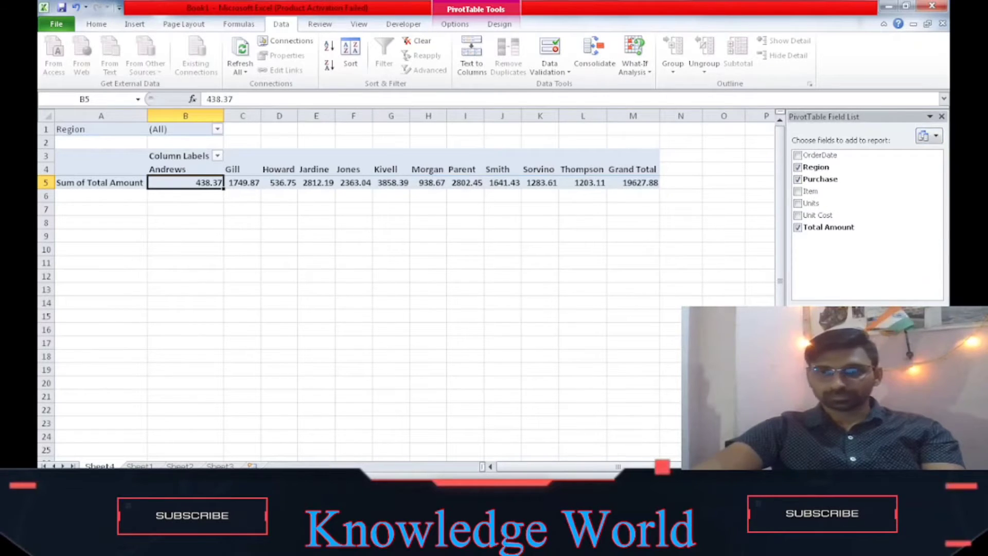
pyautogui.moveTo(829, 339); pyautogui.dragTo(829, 407)
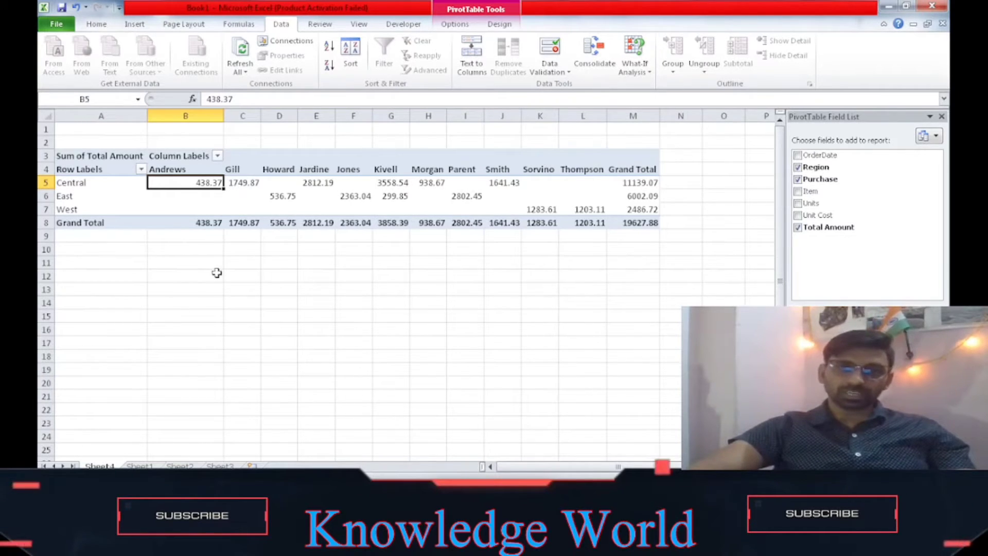
# - Examine the first purchaser's column and the Grand Total column of the rearranged PivotTable
pyautogui.click(163, 169)
pyautogui.press('Down')
pyautogui.press('Down')
pyautogui.press('Down')
pyautogui.press('Down')
pyautogui.press('Down')
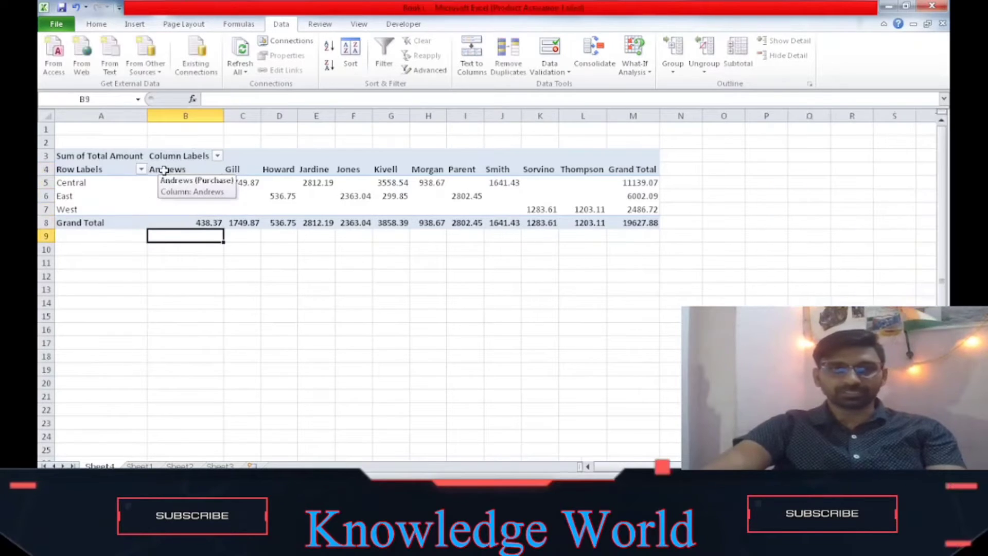
pyautogui.click(628, 232)
pyautogui.press('Right')
pyautogui.press('Right')
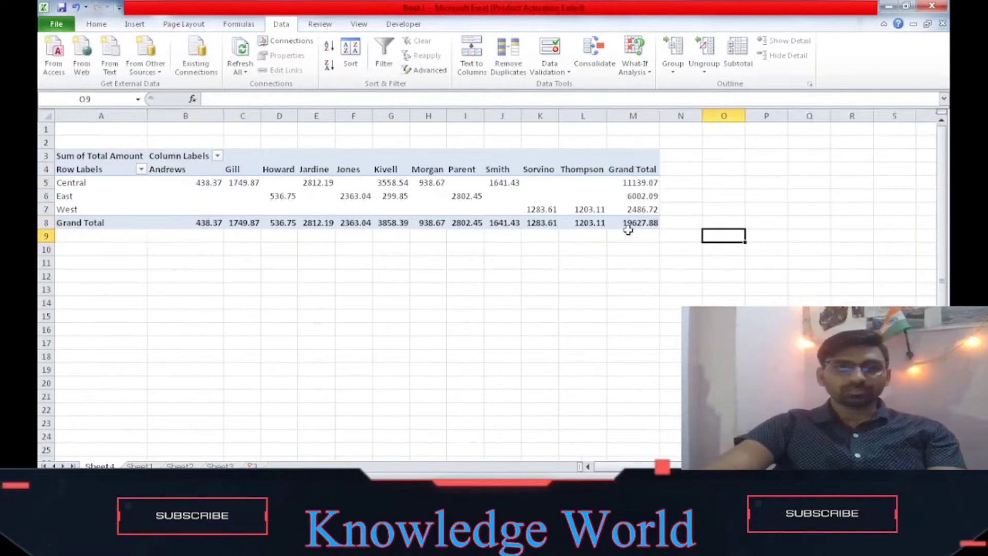
# - Review the PivotTable's row labels from Central down to Grand Total
pyautogui.press('Left')
pyautogui.press('Left')
pyautogui.press('Left')
pyautogui.press('Left')
pyautogui.press('Left')
pyautogui.press('Left')
pyautogui.press('Left')
pyautogui.press('Left')
pyautogui.press('Left')
pyautogui.press('Left')
pyautogui.press('Left')
pyautogui.press('Left')
pyautogui.press('Left')
pyautogui.press('Left')
pyautogui.press('Up')
pyautogui.press('Up')
pyautogui.press('Up')
pyautogui.press('Up')
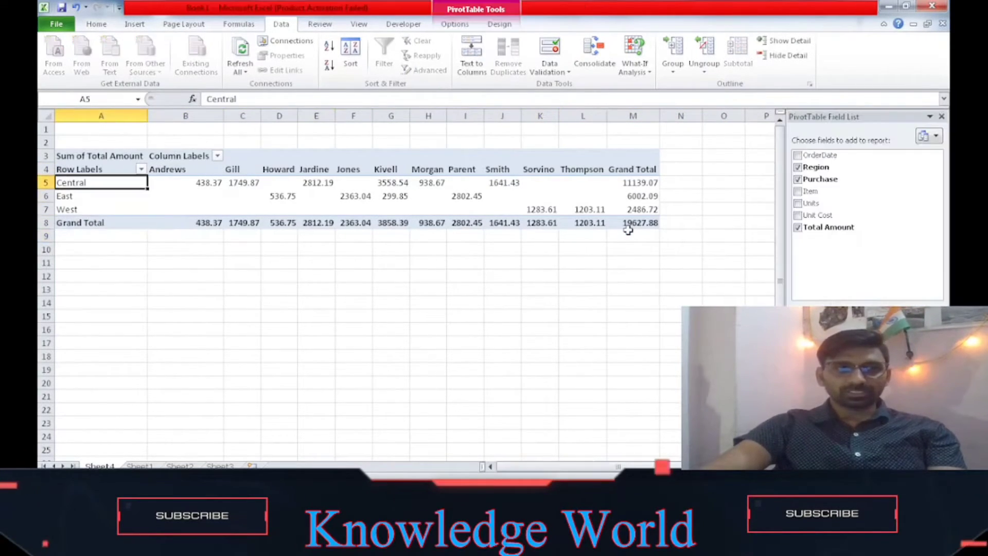
pyautogui.press('Down')
pyautogui.press('Down')
pyautogui.press('Down')
pyautogui.press('Down')
pyautogui.press('Down')
pyautogui.press('Down')
pyautogui.press('Down')
pyautogui.press('Down')
pyautogui.press('Down')
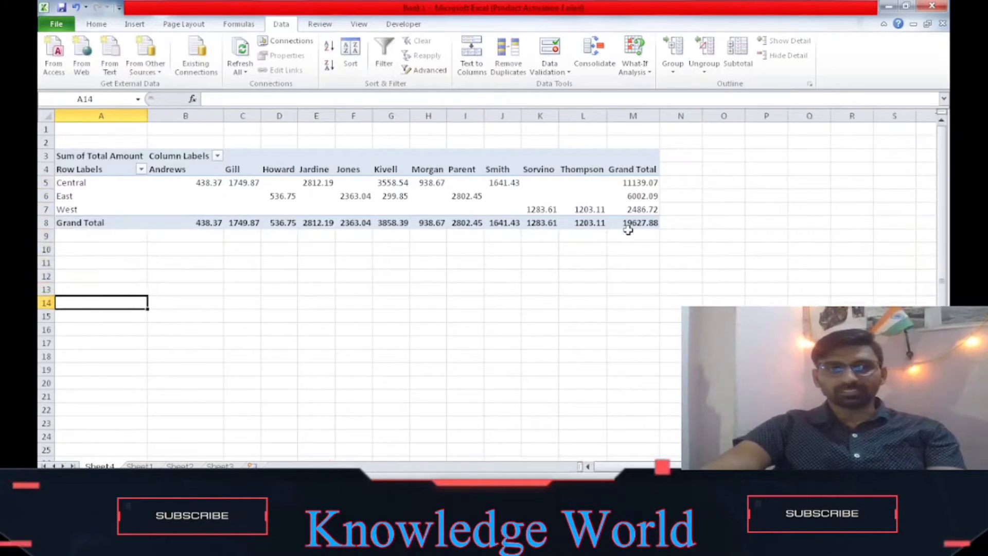
pyautogui.press('Up')
pyautogui.press('Up')
pyautogui.press('Up')
pyautogui.press('Up')
pyautogui.press('Up')
pyautogui.press('Up')
pyautogui.press('Up')
pyautogui.press('Up')
pyautogui.press('Up')
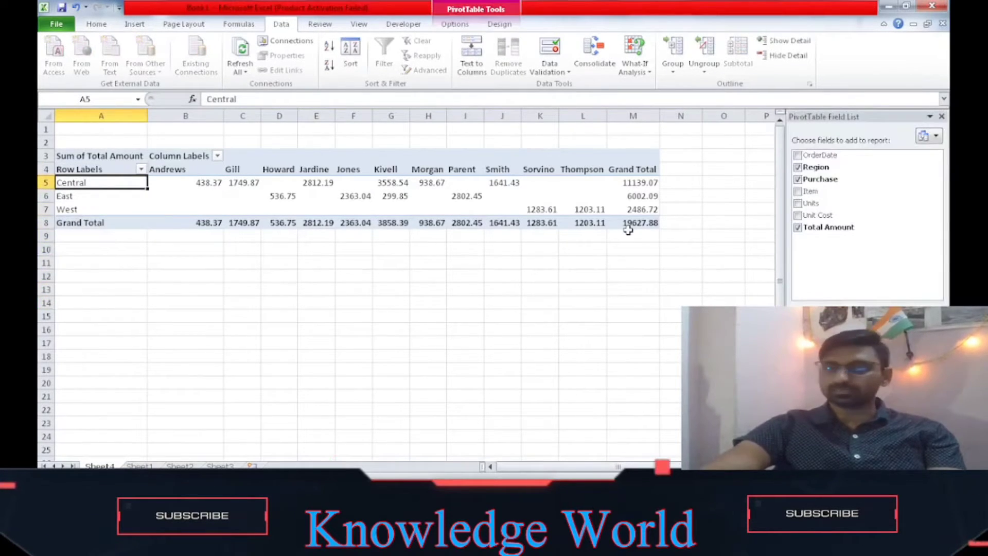
pyautogui.press('Down')
pyautogui.press('Down')
pyautogui.press('Down')
pyautogui.press('Down')
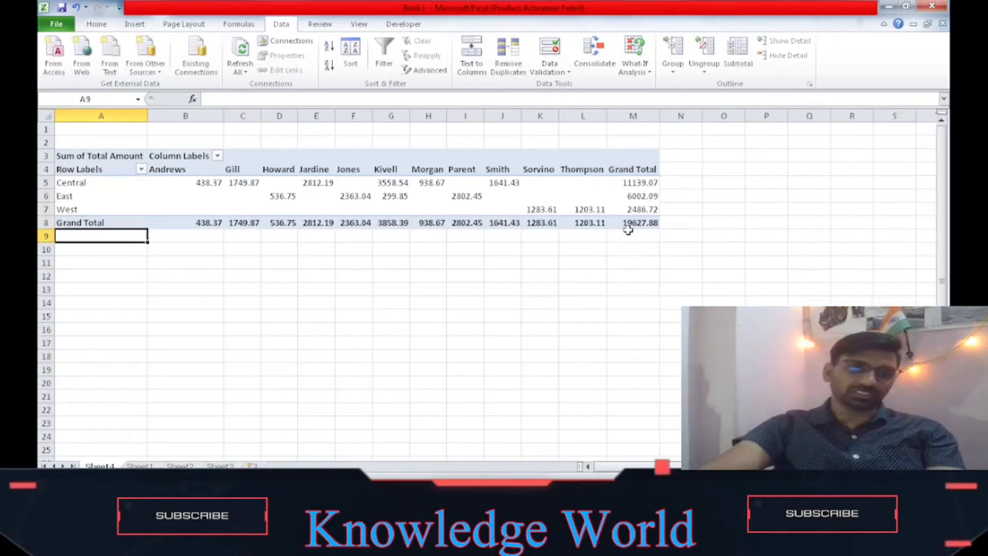
# - Examine the Central region's amounts across all the purchaser columns
pyautogui.press('Up')
pyautogui.press('Up')
pyautogui.press('Up')
pyautogui.press('Up')
pyautogui.press('Right')
pyautogui.press('Right')
pyautogui.press('Right')
pyautogui.press('Right')
pyautogui.press('Right')
pyautogui.press('Right')
pyautogui.press('Right')
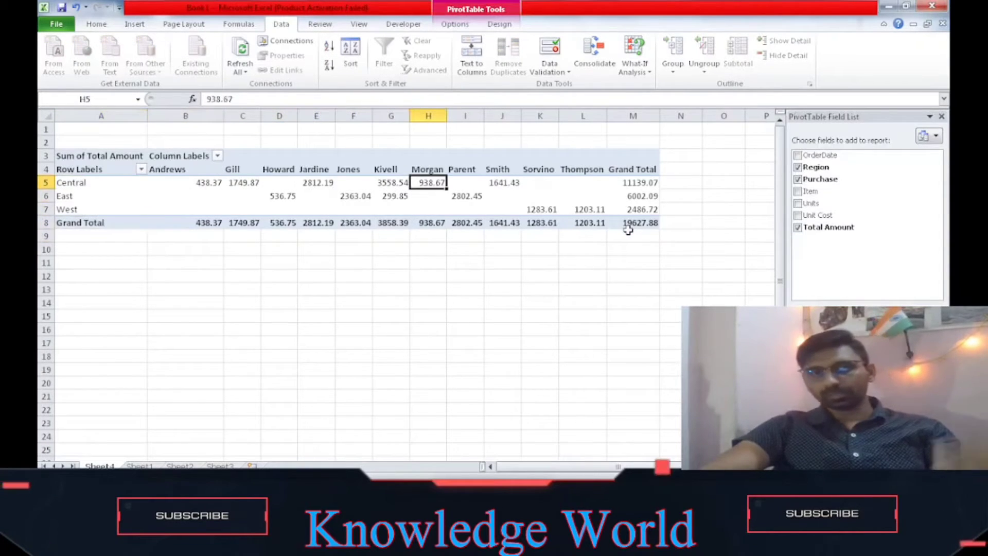
pyautogui.press('Right')
pyautogui.press('Right')
pyautogui.press('Right')
pyautogui.press('Right')
pyautogui.press('Right')
pyautogui.press('Right')
pyautogui.press('Right')
pyautogui.press('Right')
pyautogui.press('Right')
pyautogui.press('Right')
pyautogui.press('Right')
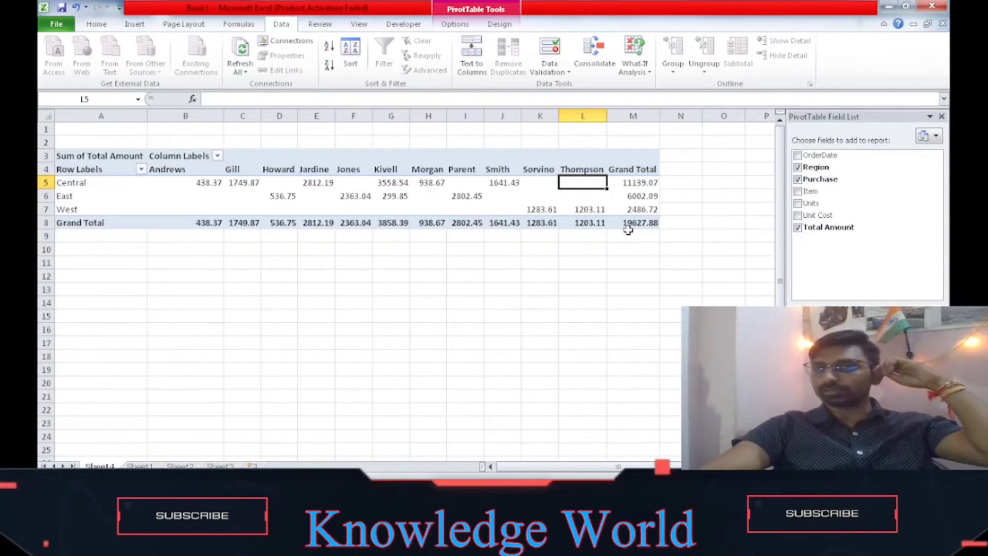
pyautogui.press('Left')
pyautogui.press('Left')
pyautogui.press('Left')
pyautogui.press('Left')
pyautogui.press('Left')
pyautogui.press('Left')
pyautogui.press('Left')
pyautogui.press('Left')
pyautogui.press('Left')
pyautogui.press('Left')
pyautogui.press('Left')
pyautogui.press('Left')
pyautogui.press('Left')
pyautogui.press('Left')
pyautogui.press('Left')
pyautogui.press('Left')
pyautogui.press('Left')
pyautogui.press('Left')
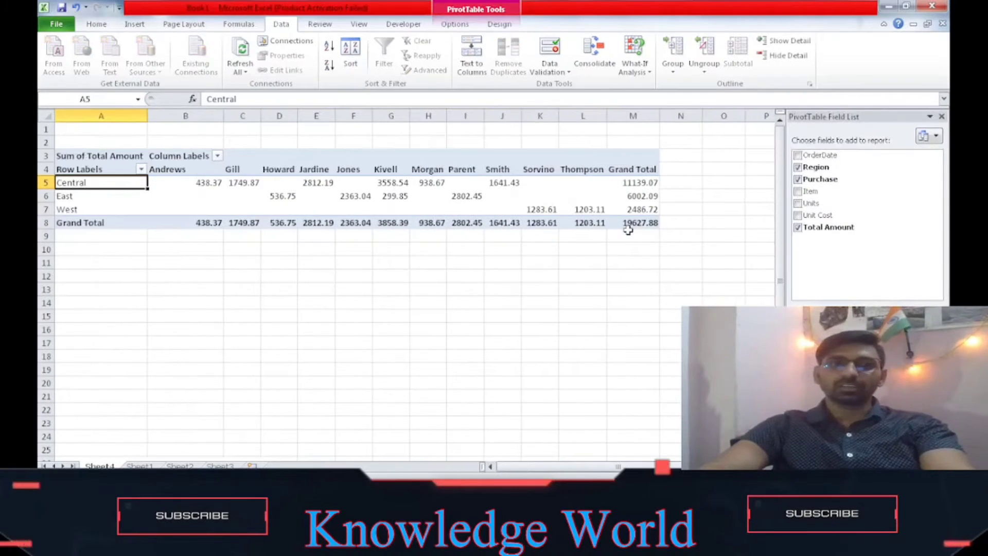
# - Open the Value Field Settings for Total Amount and look through the summary functions from Count, Average and Max down to the list's end
pyautogui.press('Right')
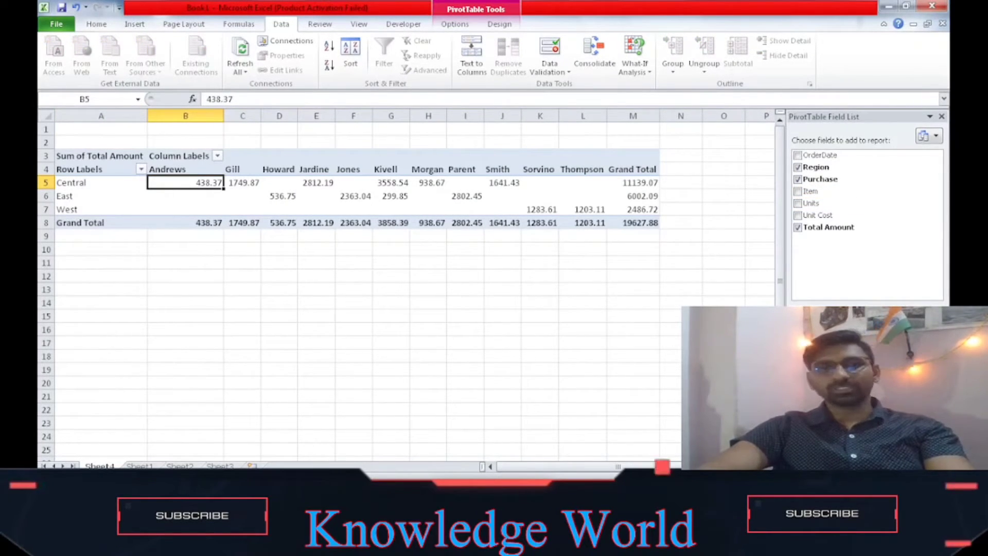
pyautogui.click(906, 413)
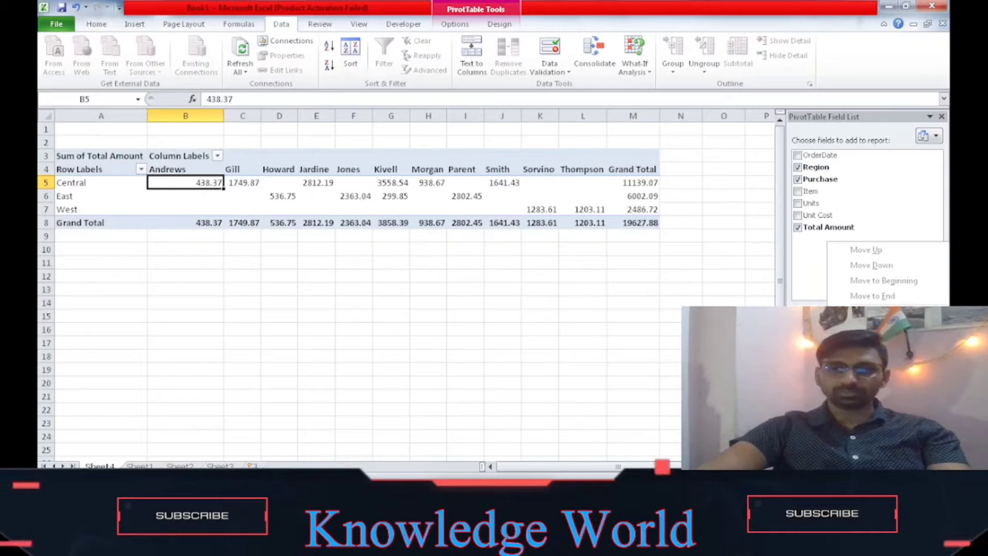
pyautogui.click(882, 393)
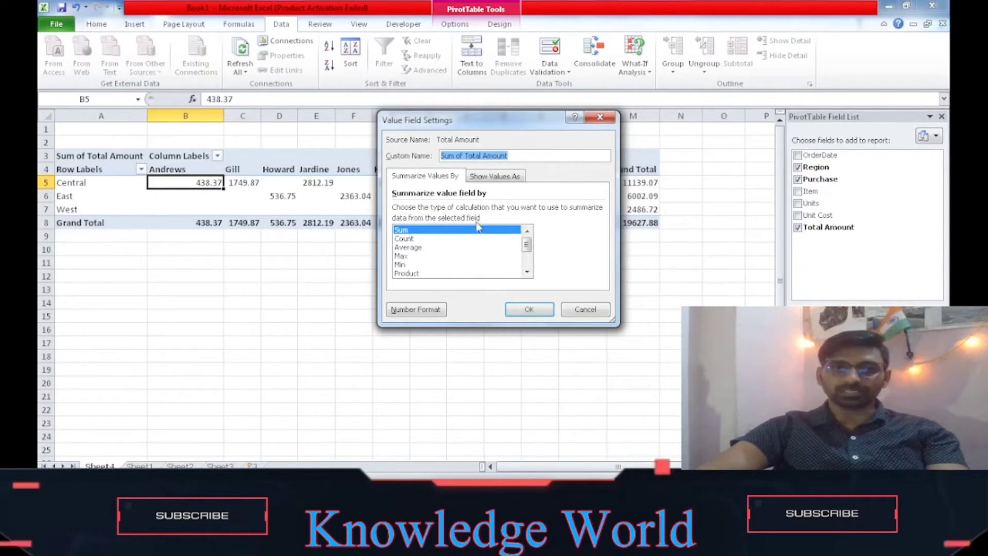
pyautogui.moveTo(527, 247)
pyautogui.mouseDown()
pyautogui.moveTo(527, 260)
pyautogui.moveTo(527, 241)
pyautogui.mouseUp()
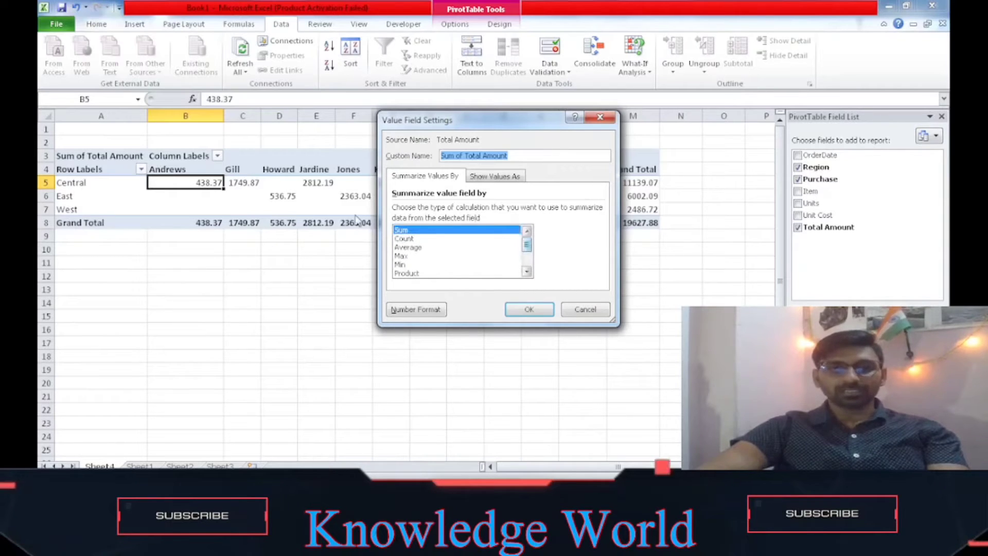
pyautogui.click(410, 239)
pyautogui.click(410, 248)
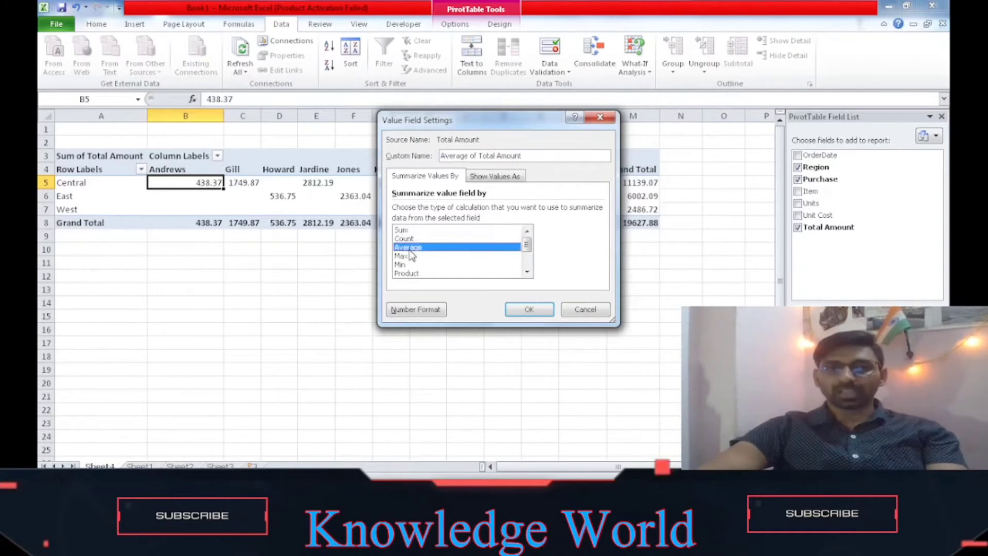
pyautogui.click(407, 257)
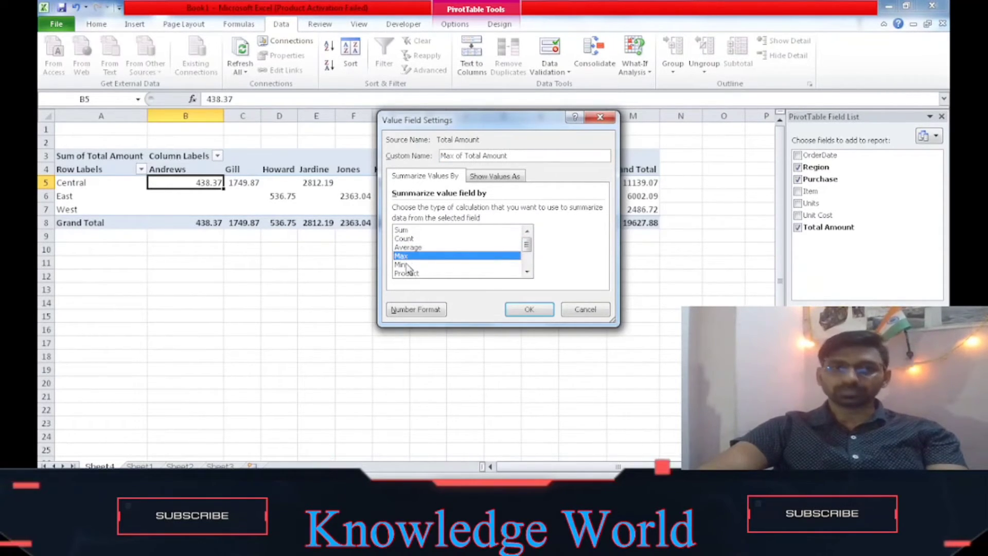
pyautogui.click(407, 264)
pyautogui.click(427, 273)
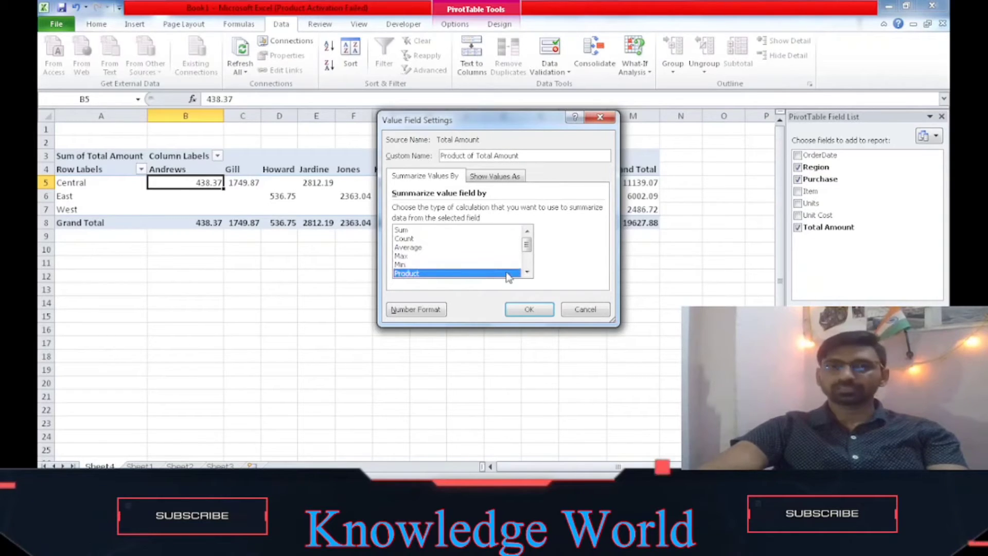
pyautogui.click(527, 272)
pyautogui.click(440, 274)
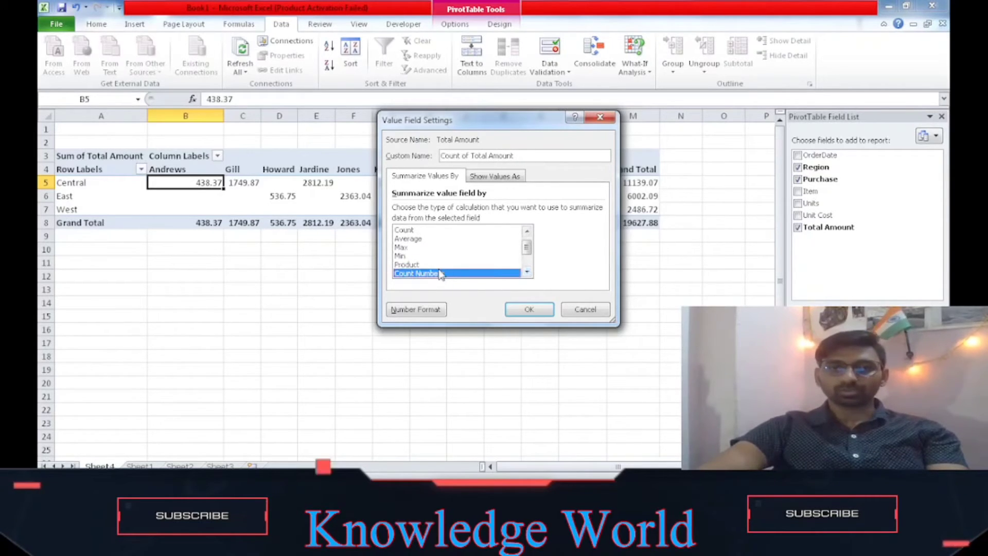
pyautogui.click(526, 271)
pyautogui.click(526, 271)
pyautogui.click(526, 272)
pyautogui.click(527, 272)
# - Summarize the Total Amount value field by Count
pyautogui.scroll(2, 434, 247)
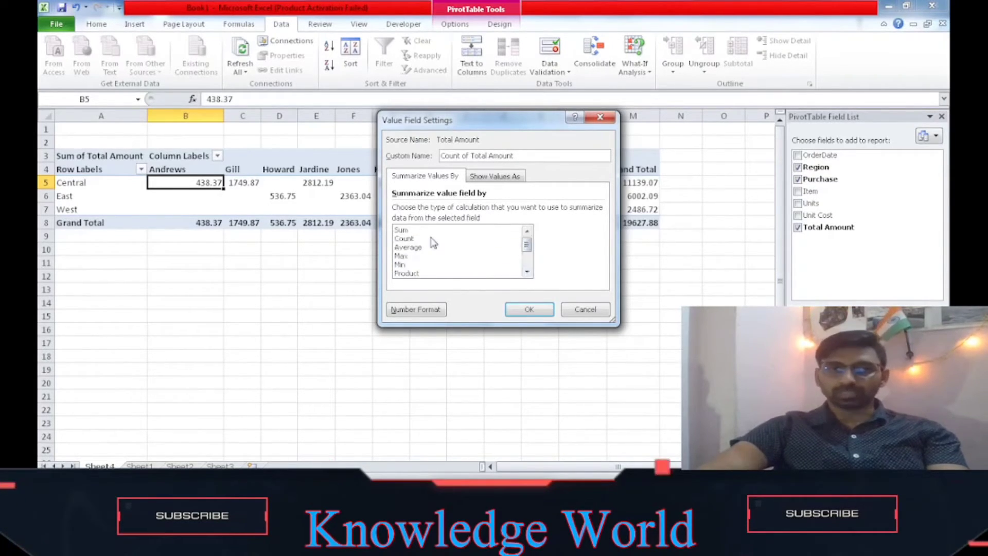
pyautogui.click(432, 239)
pyautogui.click(535, 308)
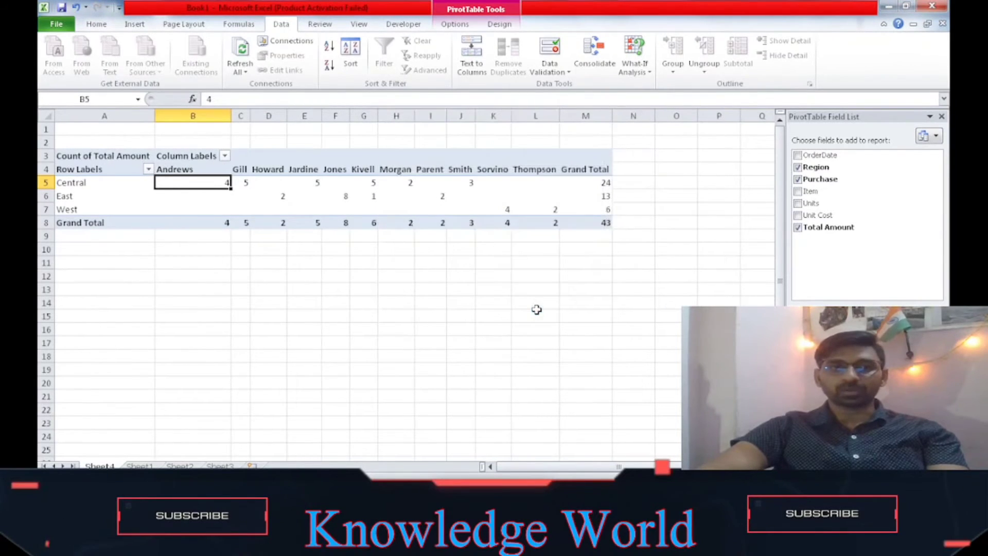
# - Examine the Central region's counts from column B across to column J, and column J down to the Grand Total row
pyautogui.press('Right')
pyautogui.press('Left')
pyautogui.press('Left')
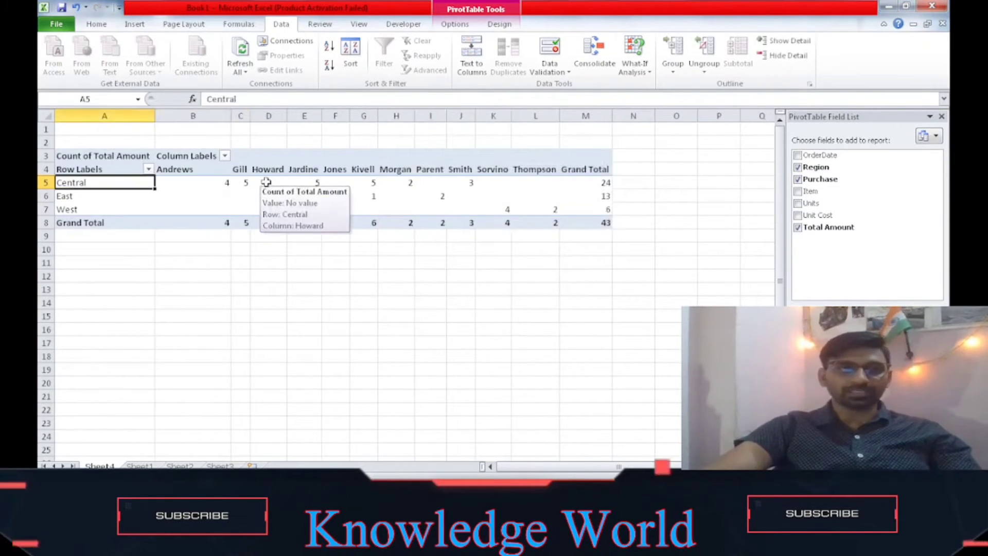
pyautogui.press('Right')
pyautogui.press('Right')
pyautogui.press('Left')
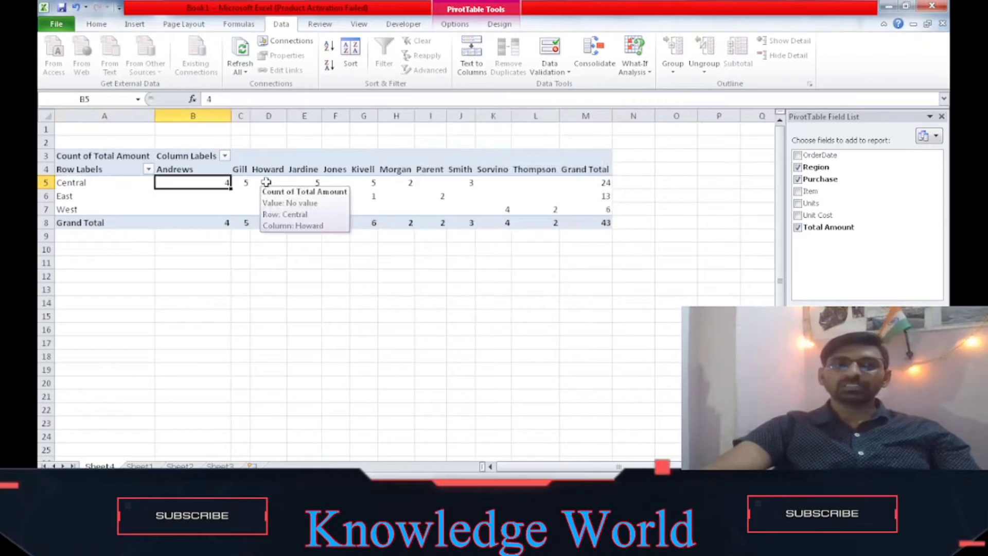
pyautogui.press('Up')
pyautogui.press('Right')
pyautogui.press('Down')
pyautogui.press('Right')
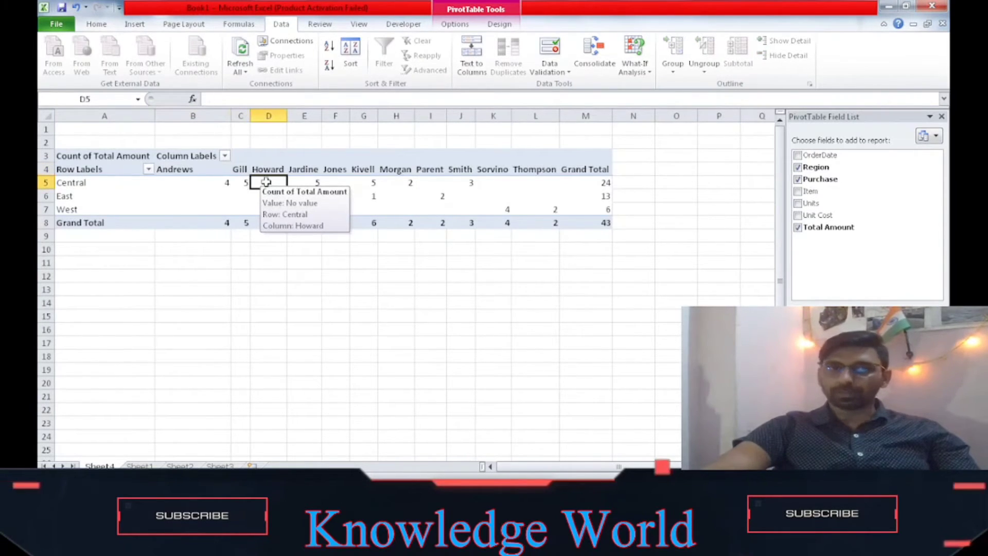
pyautogui.press('Right')
pyautogui.press('Right')
pyautogui.press('Right')
pyautogui.press('Right')
pyautogui.press('Right')
pyautogui.press('Right')
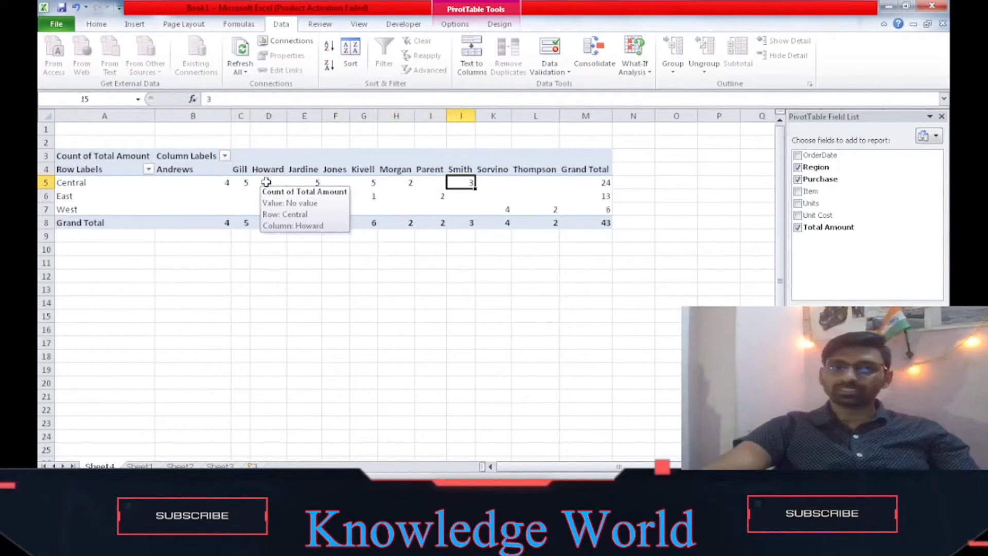
pyautogui.press('Down')
pyautogui.press('Down')
pyautogui.press('Down')
pyautogui.press('Up')
pyautogui.press('Up')
pyautogui.press('Up')
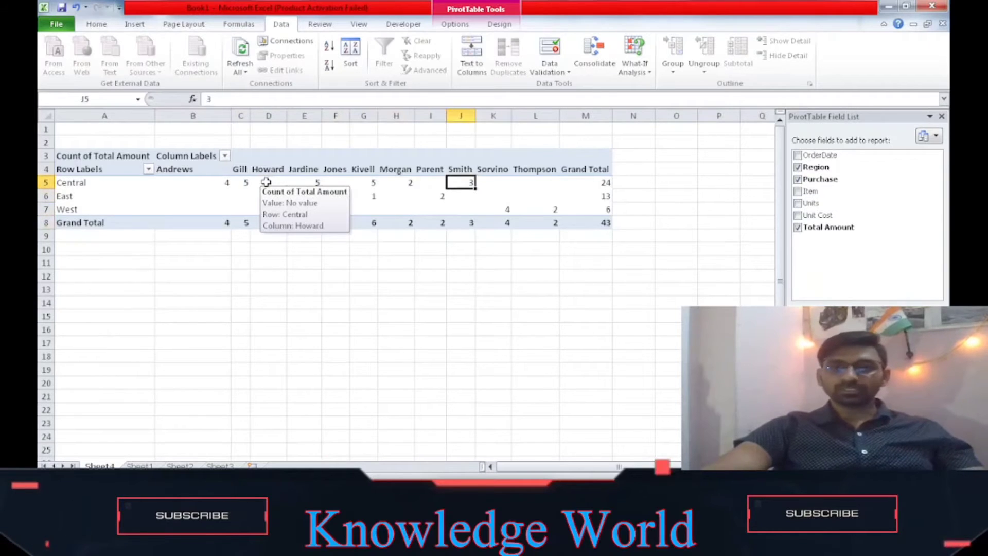
# - Review the Central region's counts again, going back to column B and across the remaining purchaser columns
pyautogui.press('Left')
pyautogui.press('Left')
pyautogui.press('Left')
pyautogui.press('Left')
pyautogui.press('Left')
pyautogui.press('Left')
pyautogui.press('Left')
pyautogui.press('Left')
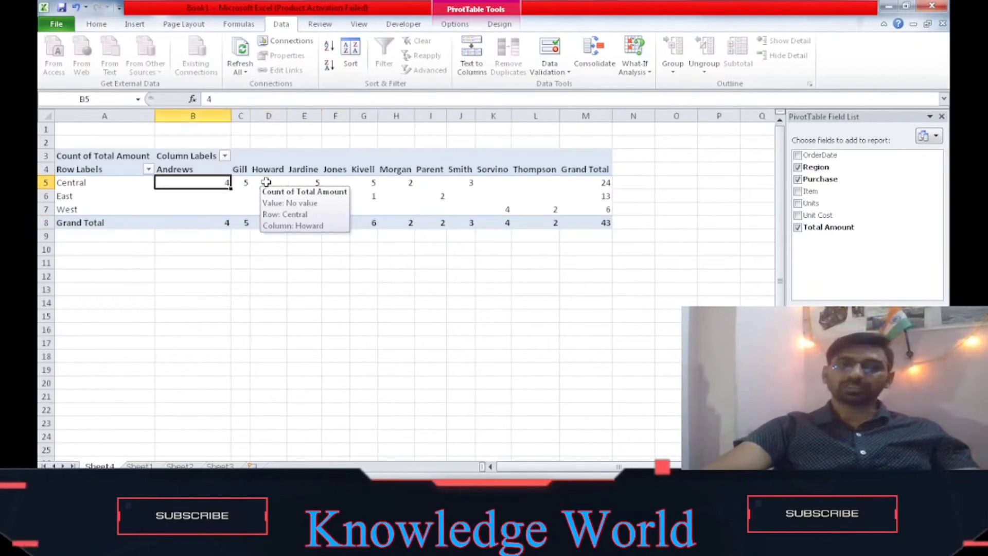
pyautogui.press('Right')
pyautogui.press('Right')
pyautogui.press('Right')
pyautogui.press('Right')
pyautogui.press('Right')
pyautogui.press('Right')
pyautogui.press('Right')
pyautogui.press('Right')
pyautogui.press('Right')
pyautogui.press('Right')
pyautogui.press('Right')
pyautogui.press('Right')
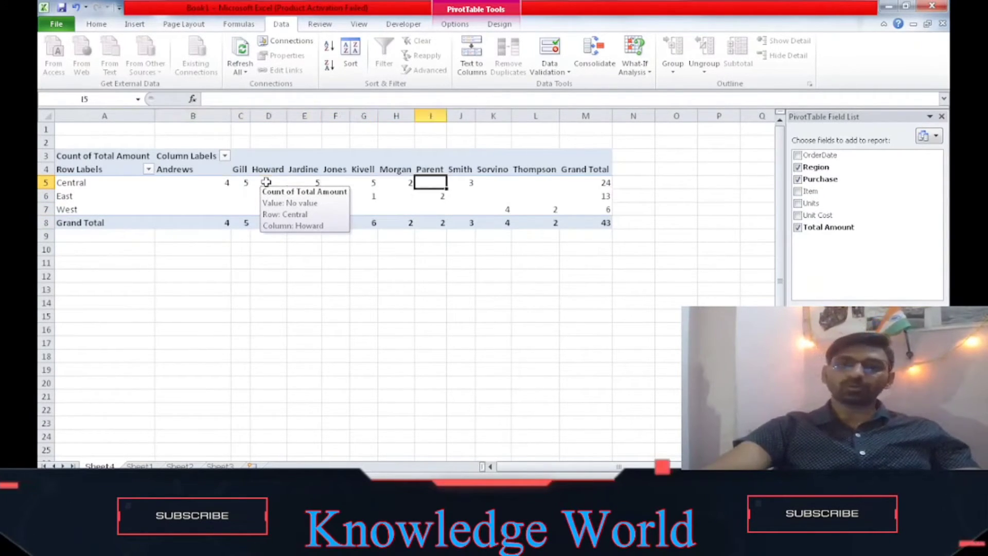
pyautogui.press('Left')
pyautogui.press('Left')
pyautogui.press('Left')
pyautogui.press('Left')
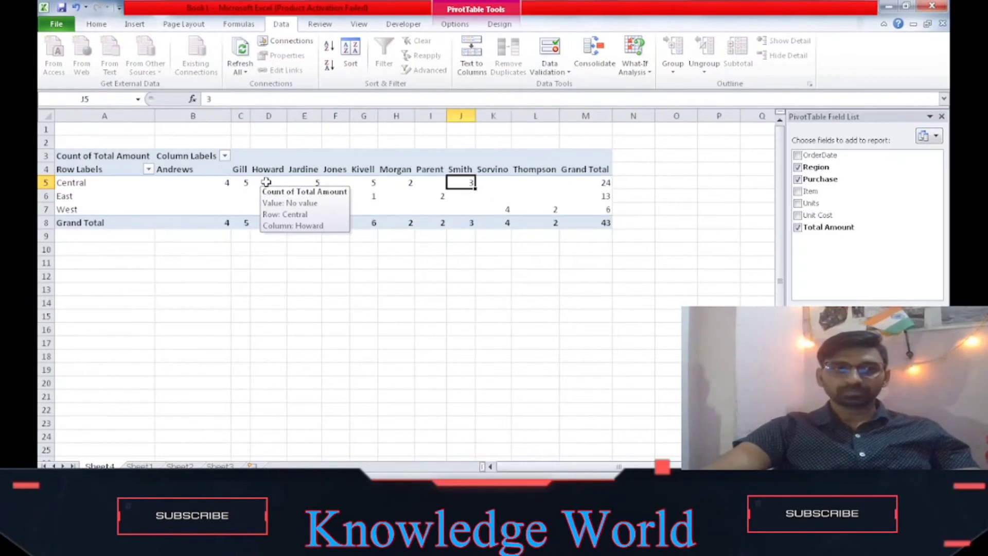
# - Examine the Grand Total column's counts for the Central, East and West regions
pyautogui.press('Right')
pyautogui.press('Right')
pyautogui.press('Right')
pyautogui.press('Right')
pyautogui.press('Left')
pyautogui.press('Down')
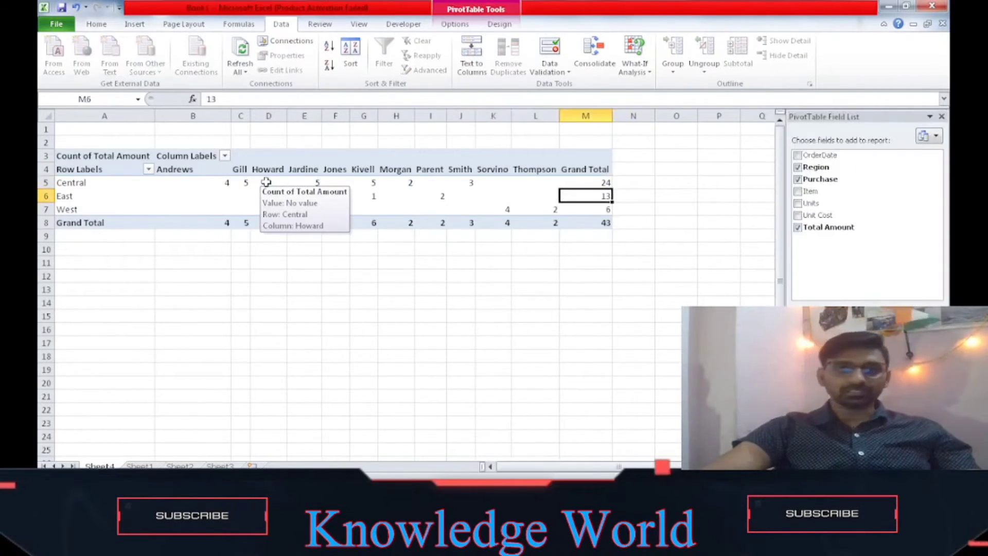
pyautogui.press('Down')
pyautogui.press('Up')
pyautogui.press('Down')
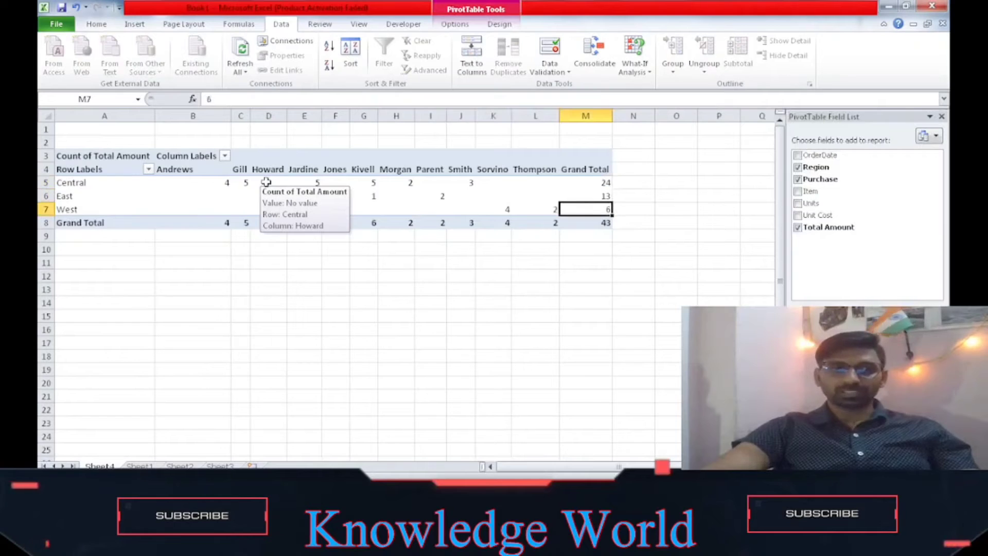
pyautogui.press('Up')
pyautogui.press('Down')
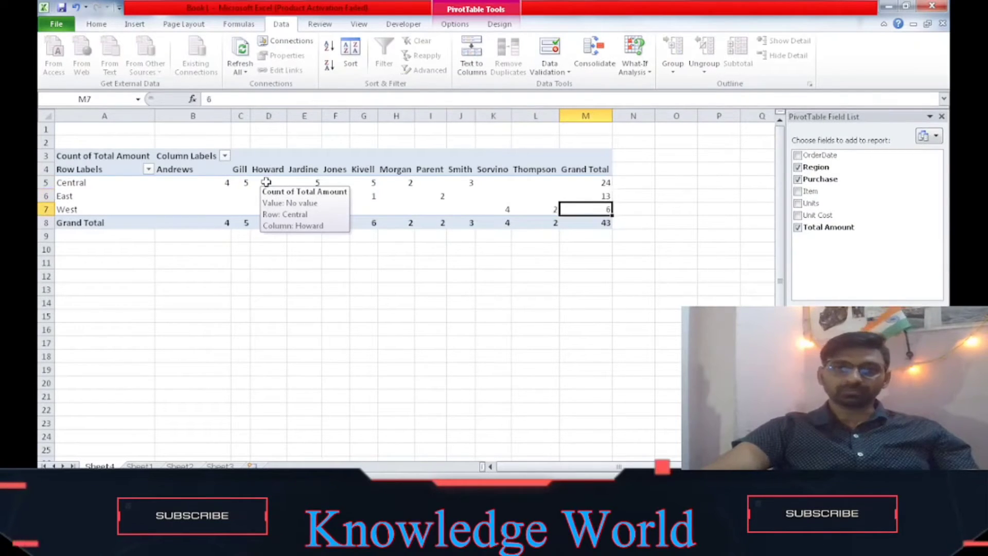
pyautogui.press('Up')
pyautogui.press('Up')
pyautogui.press('Up')
pyautogui.press('Down')
pyautogui.press('Down')
pyautogui.press('Down')
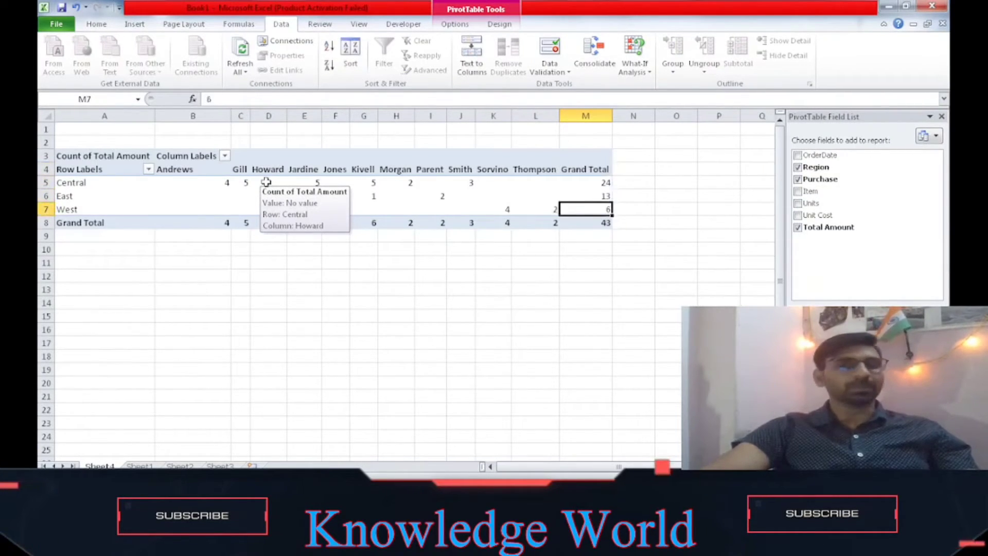
pyautogui.press('Up')
pyautogui.press('Up')
pyautogui.press('Up')
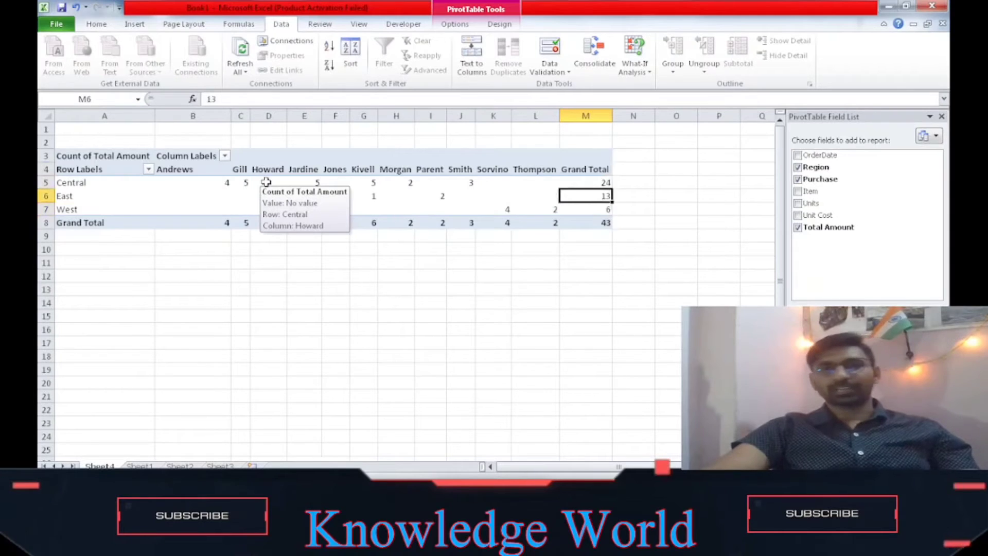
# - Go back across the purchaser columns to the first purchaser's heading in cell B4
pyautogui.press('Left')
pyautogui.press('Left')
pyautogui.press('Left')
pyautogui.press('Left')
pyautogui.press('Left')
pyautogui.press('Left')
pyautogui.press('Left')
pyautogui.press('Left')
pyautogui.press('Left')
pyautogui.press('Left')
pyautogui.press('Left')
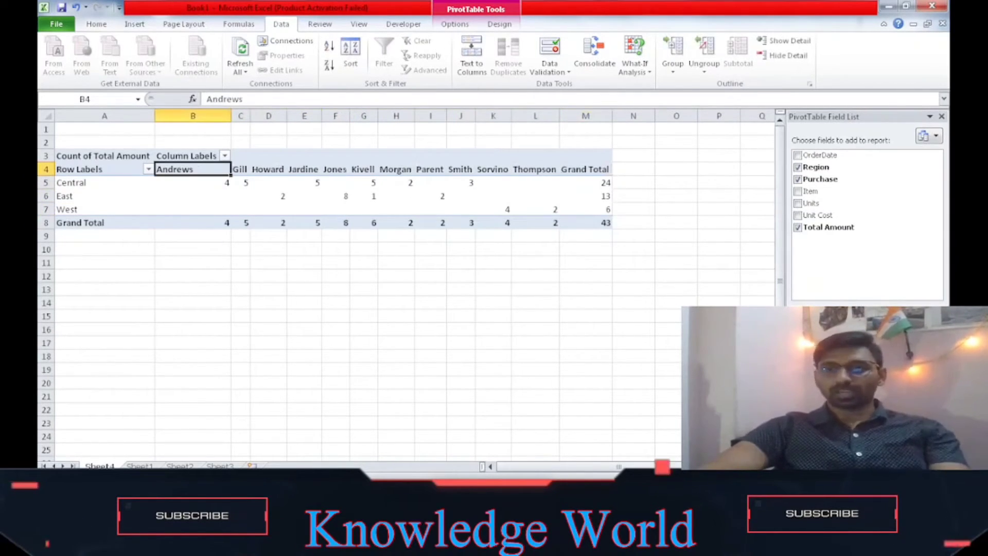
# - View the summary function choices in Total Amount's Value Field Settings and close the dialog without changes
pyautogui.click(907, 408)
pyautogui.click(883, 398)
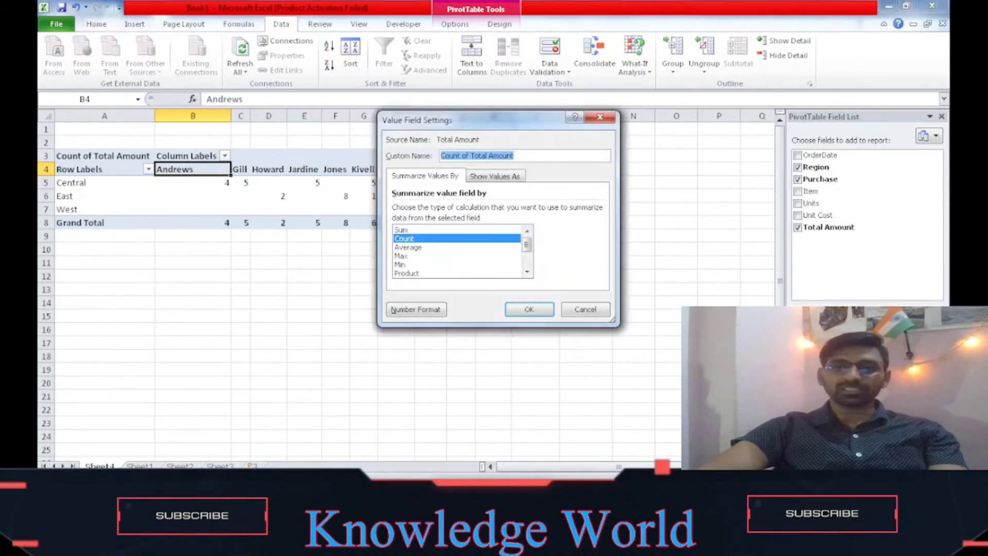
pyautogui.click(600, 118)
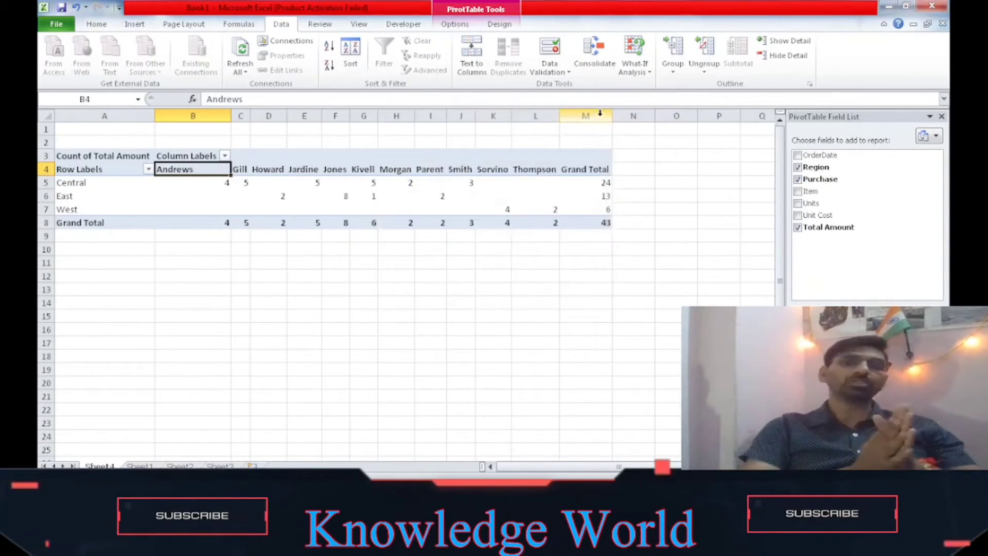